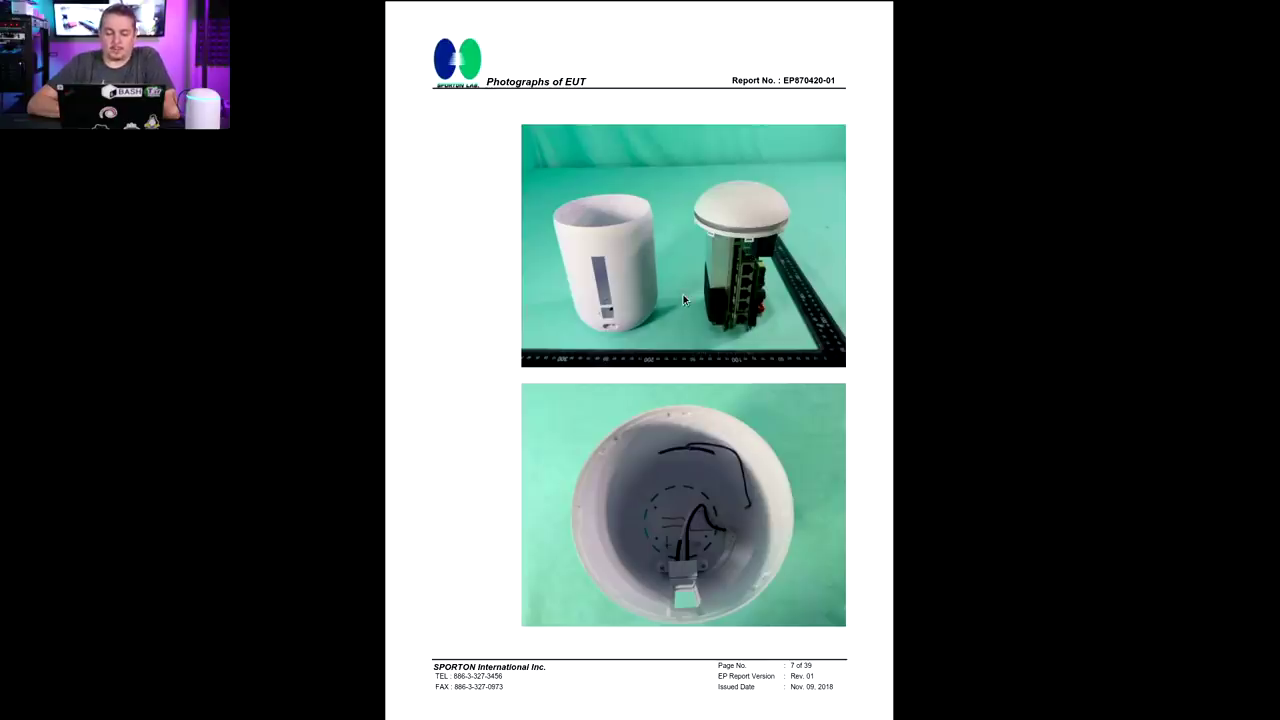
Page the internal-photos report forward to page 26, the Annapurna Labs processor close-up, then exit full-screen.
key(Right)
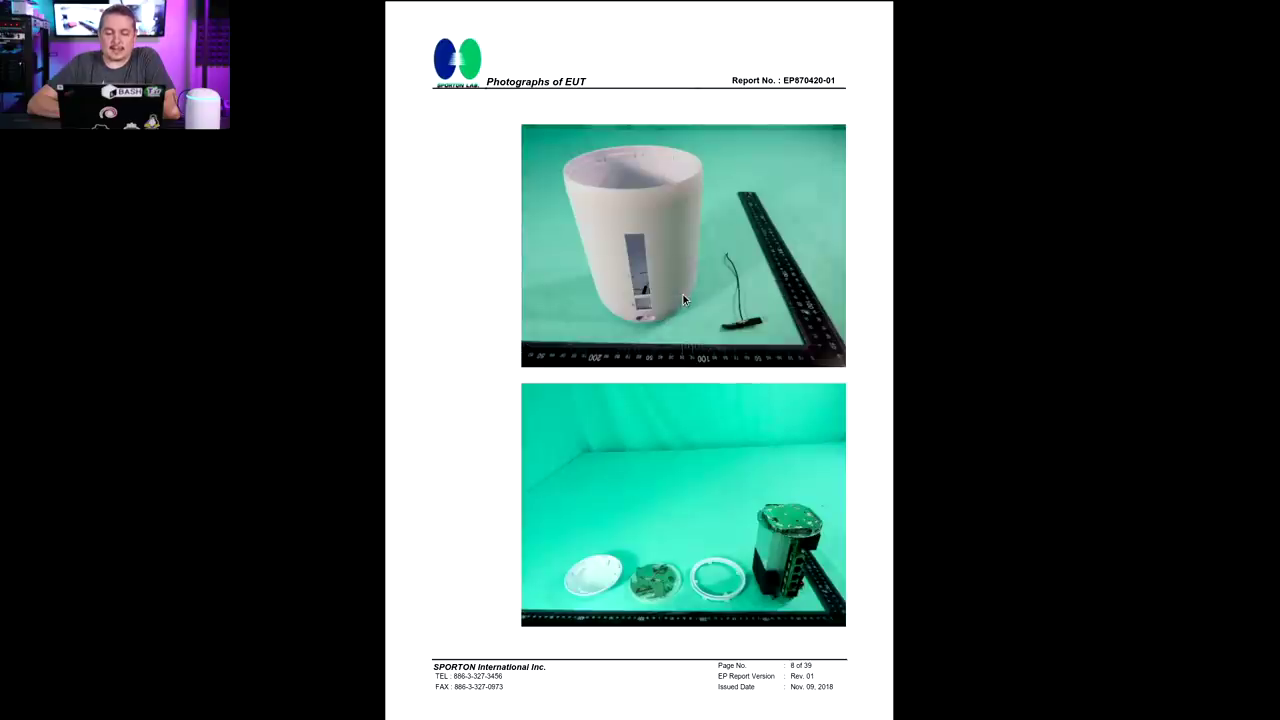
key(Right)
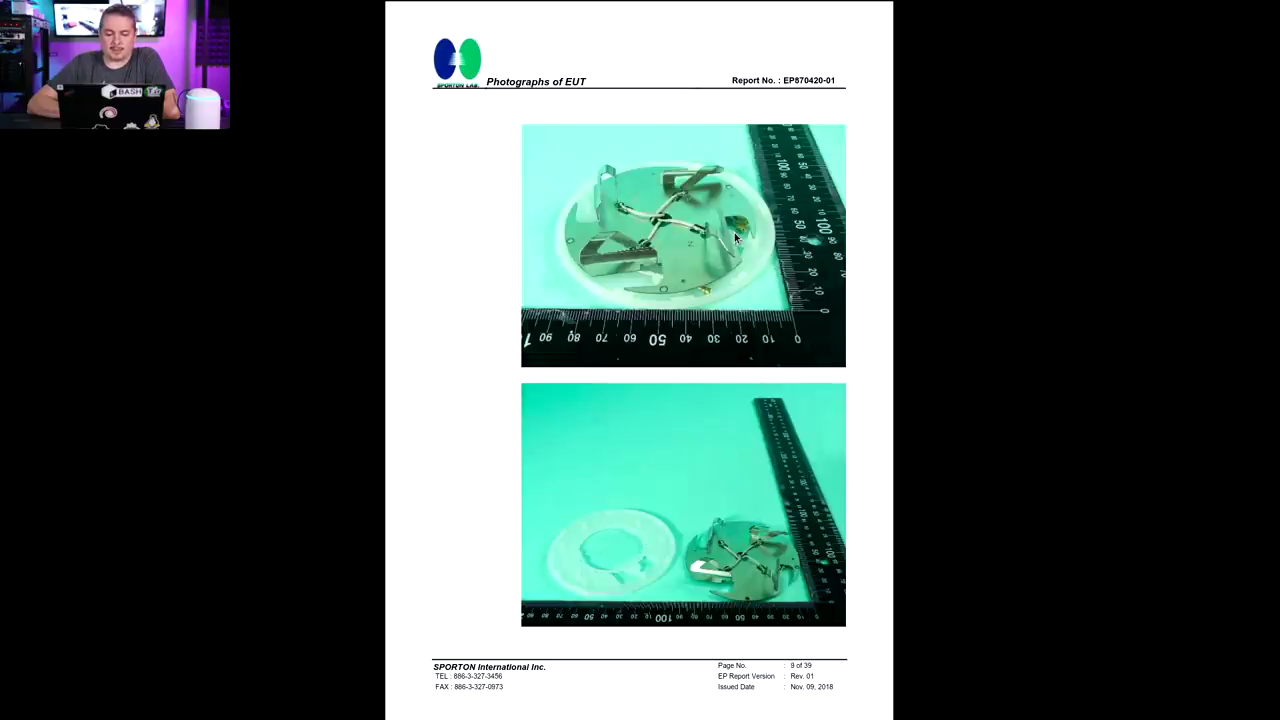
key(Right)
key(Right)
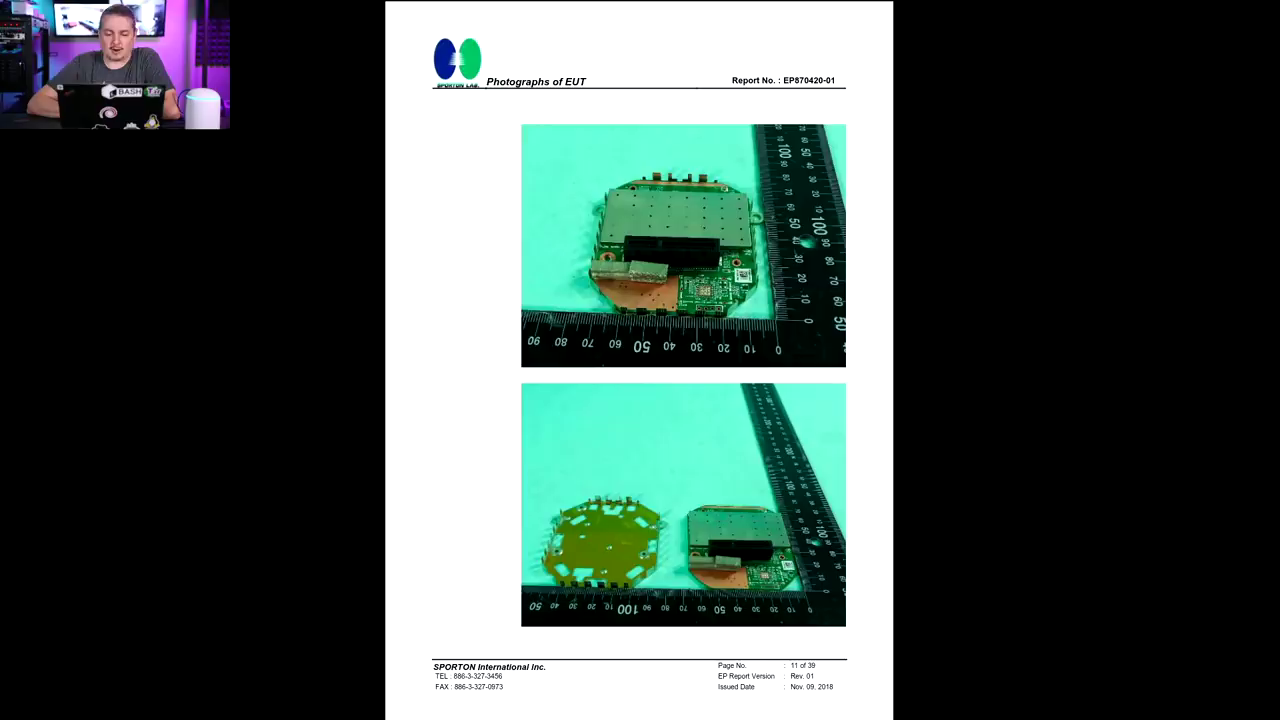
key(Right)
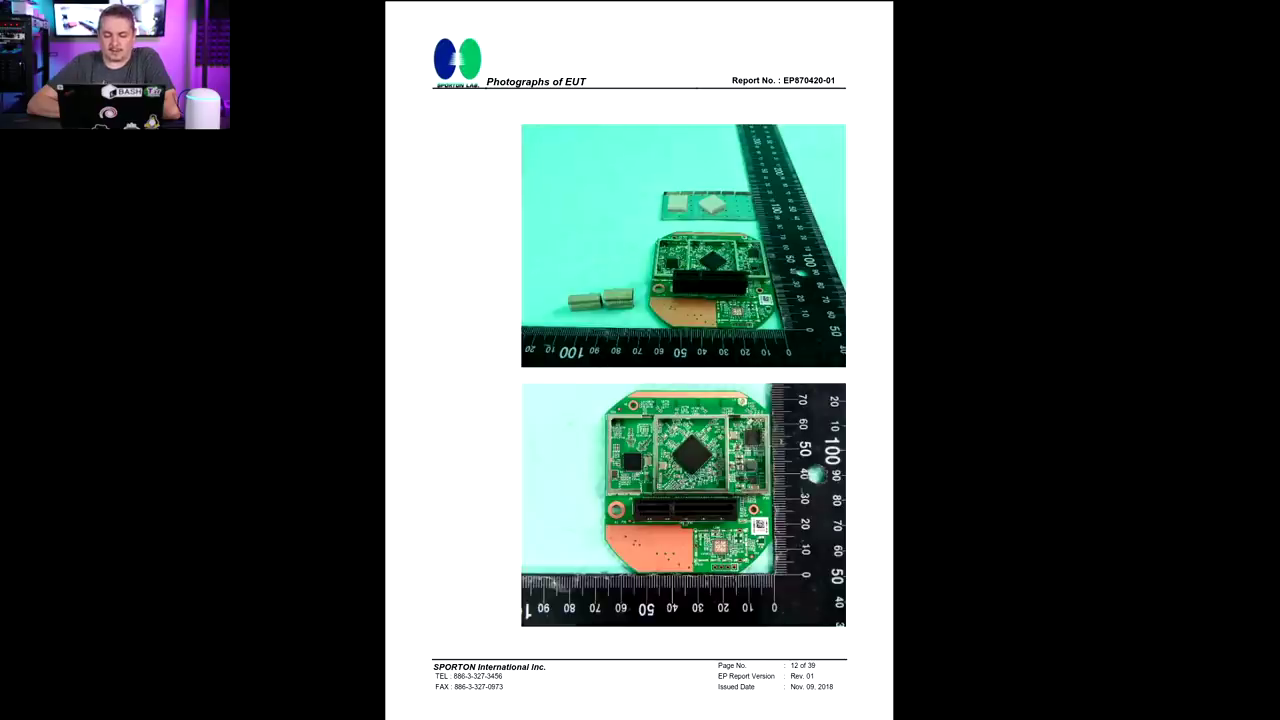
key(Right)
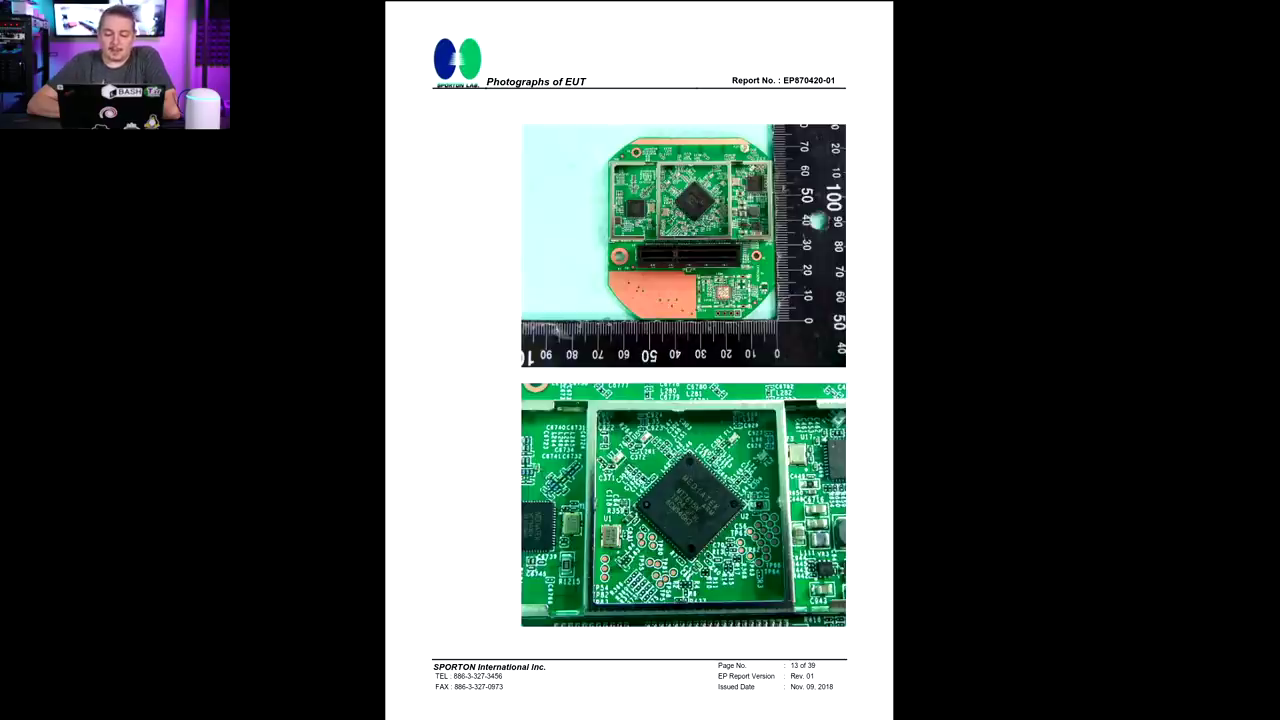
key(Right)
key(Right)
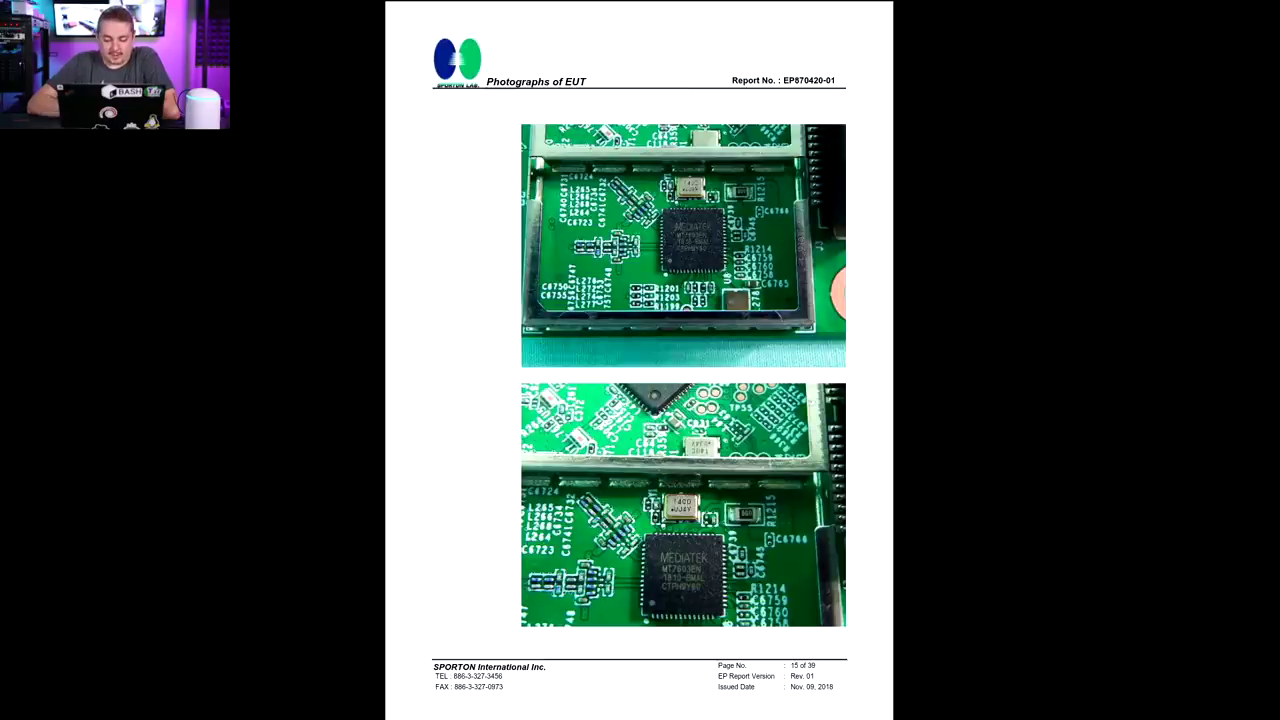
key(Right)
key(Right)
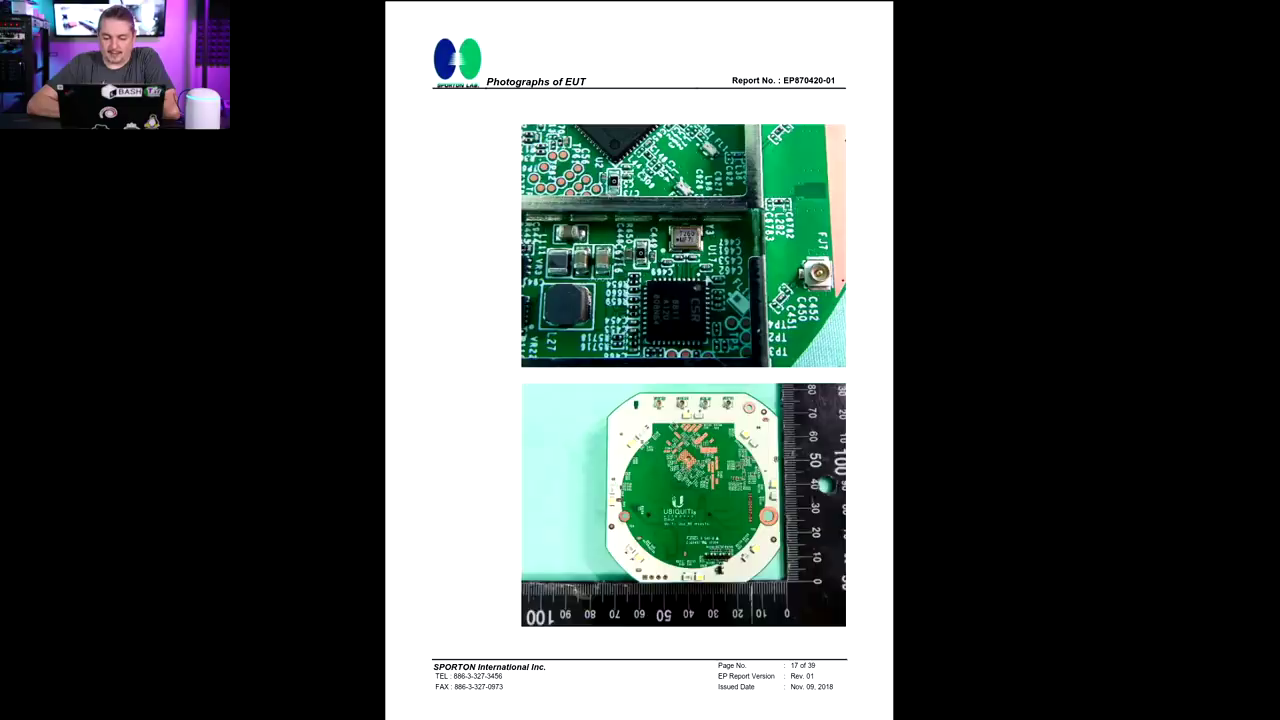
key(Right)
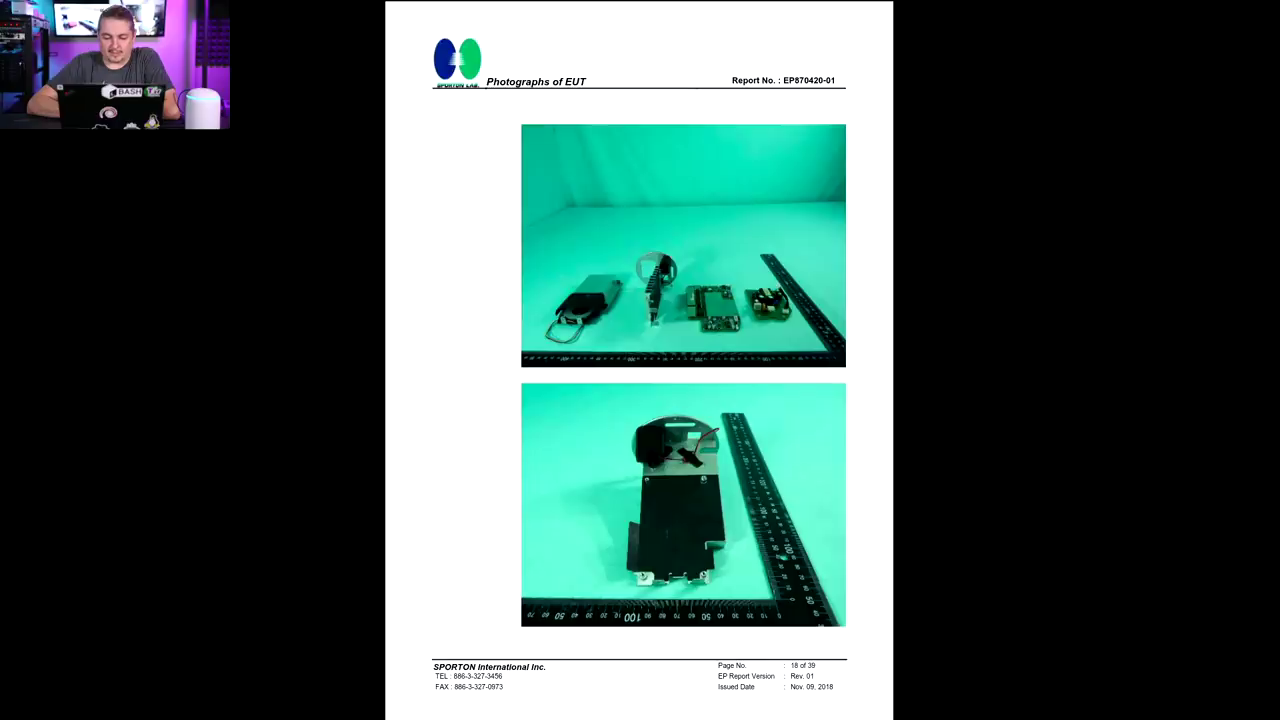
key(Left)
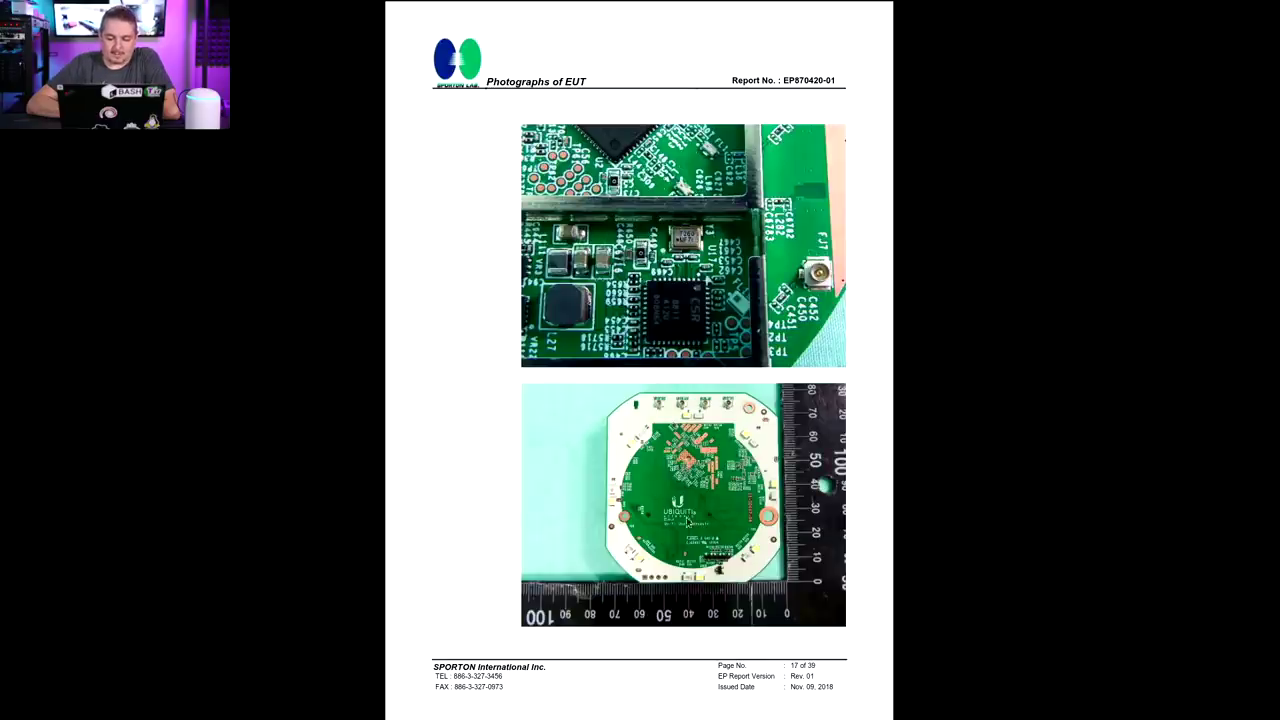
key(Right)
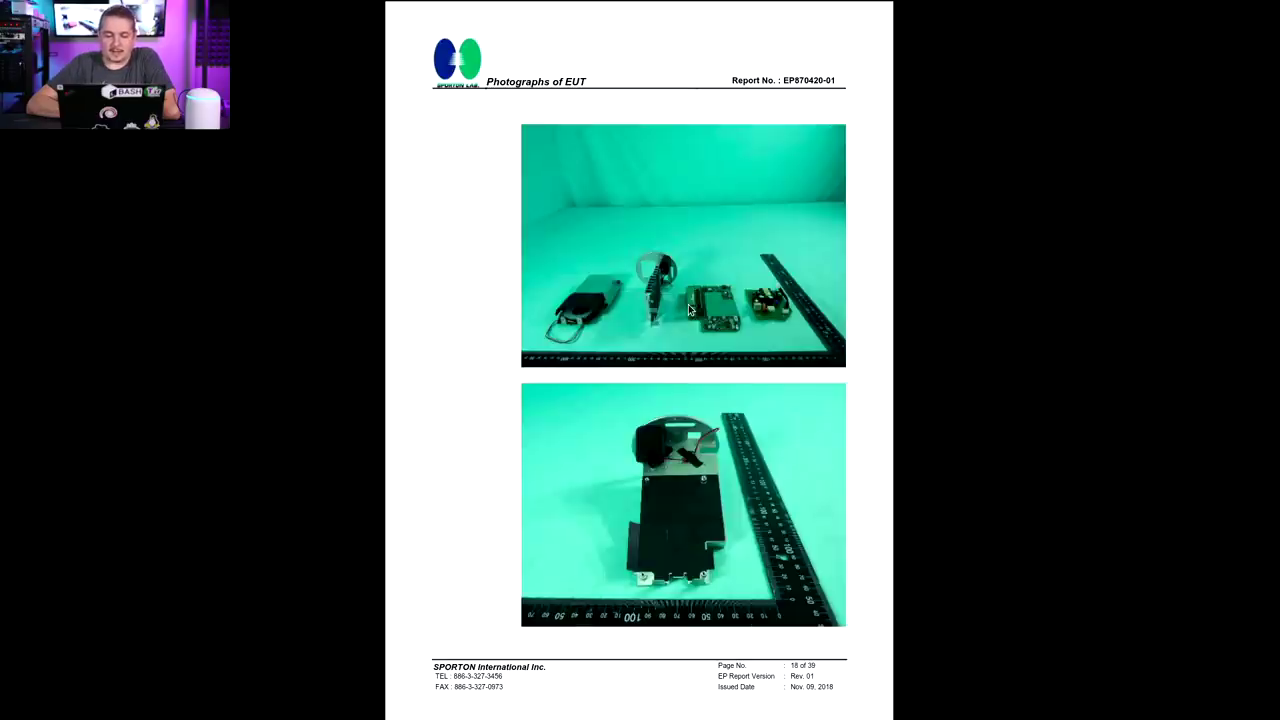
key(Right)
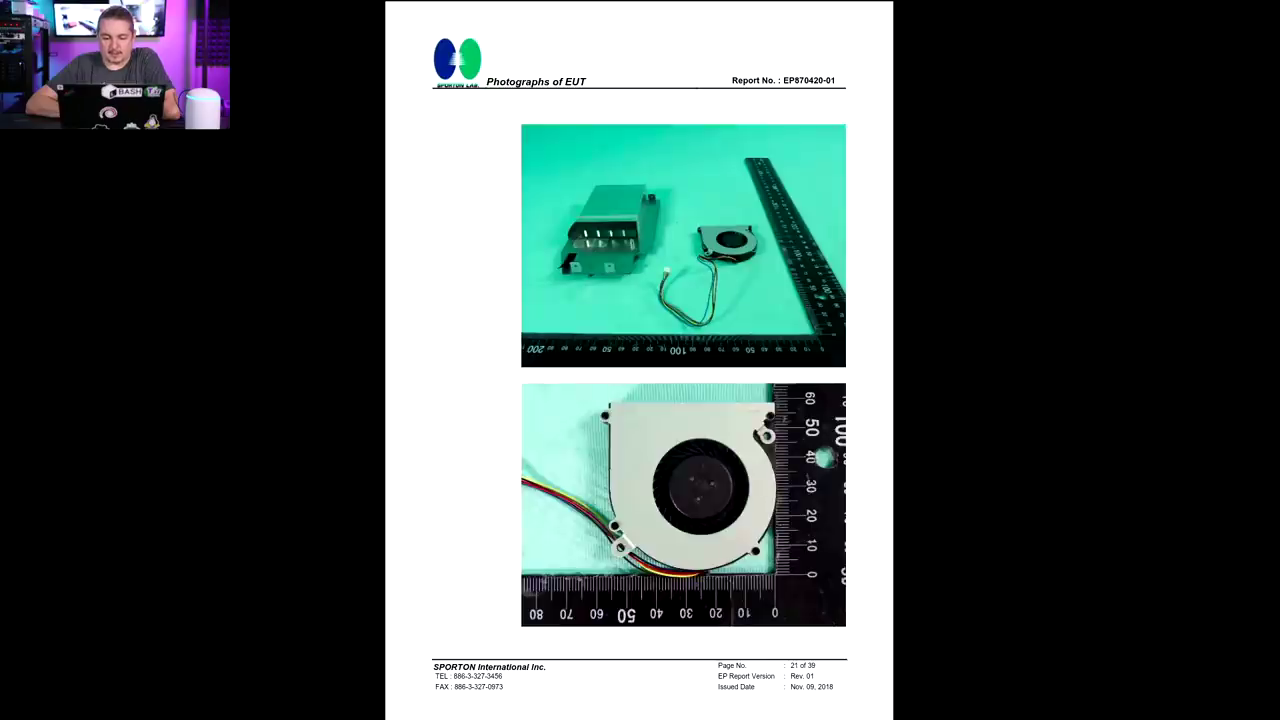
key(Right)
key(Right)
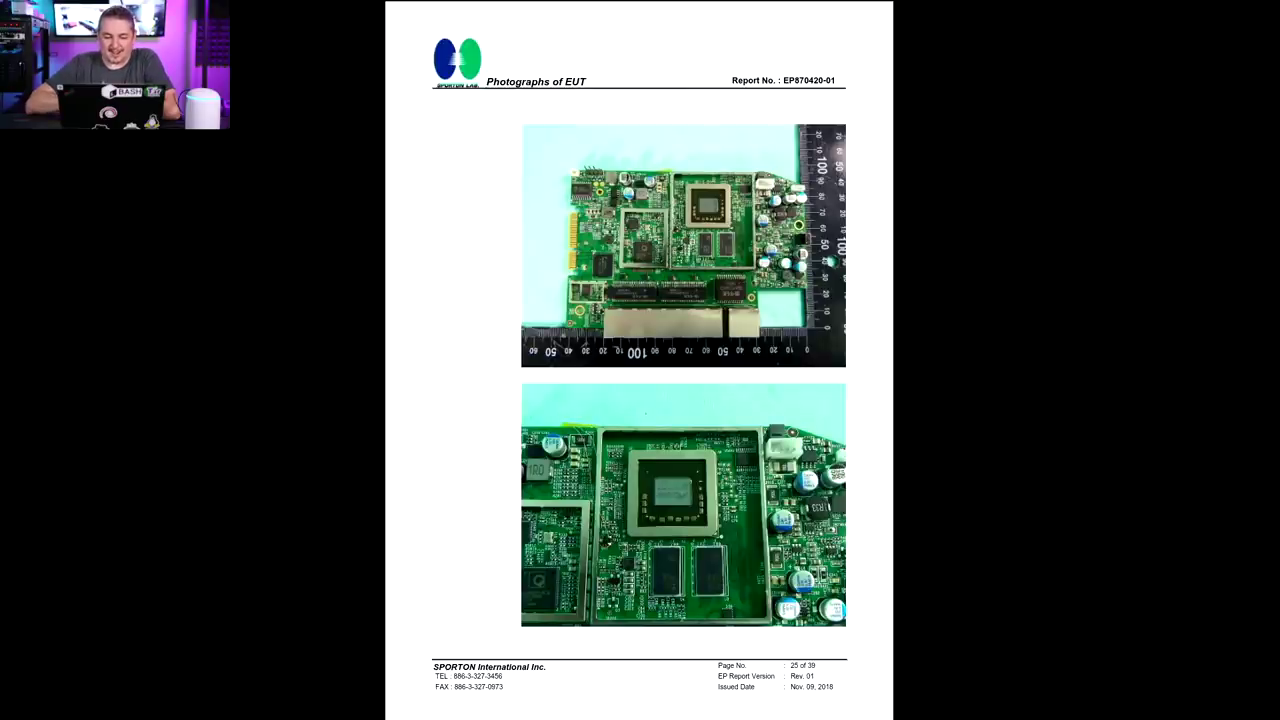
key(Right)
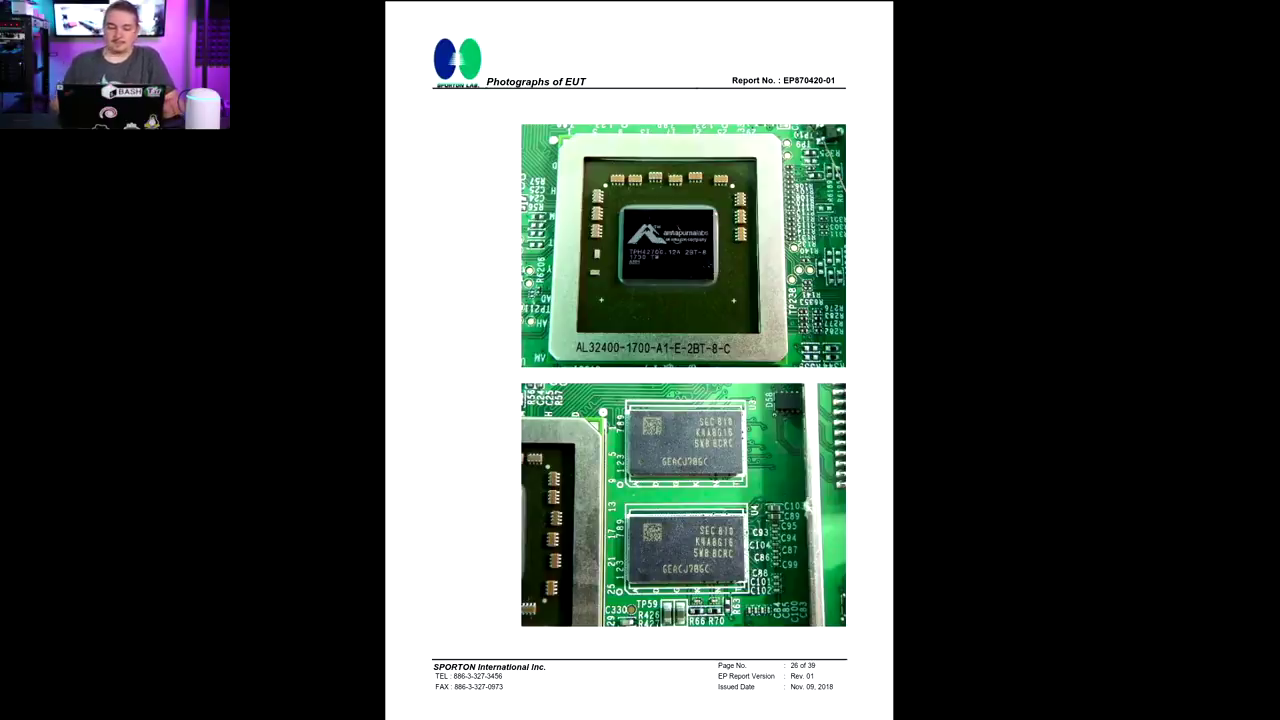
key(Escape)
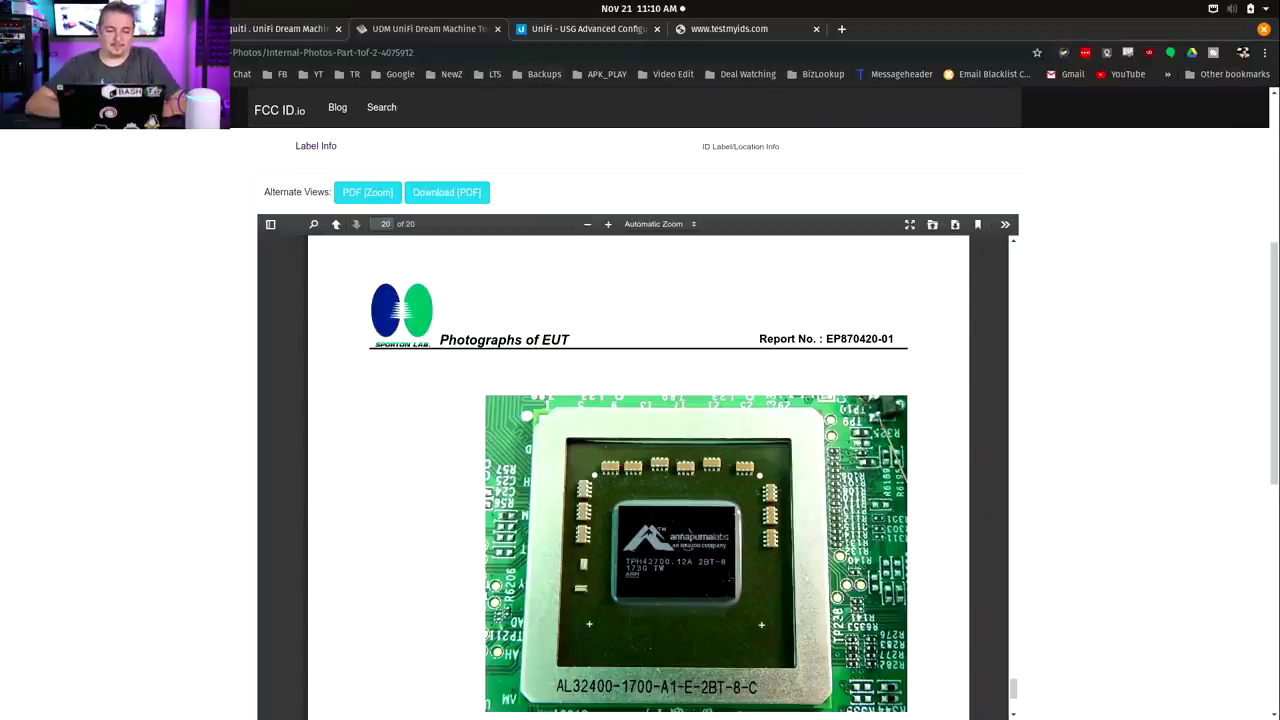
In UniFi, review the GeoIP Filtering, DNS Filters and Deep Packet Inspection settings pages.
click(282, 28)
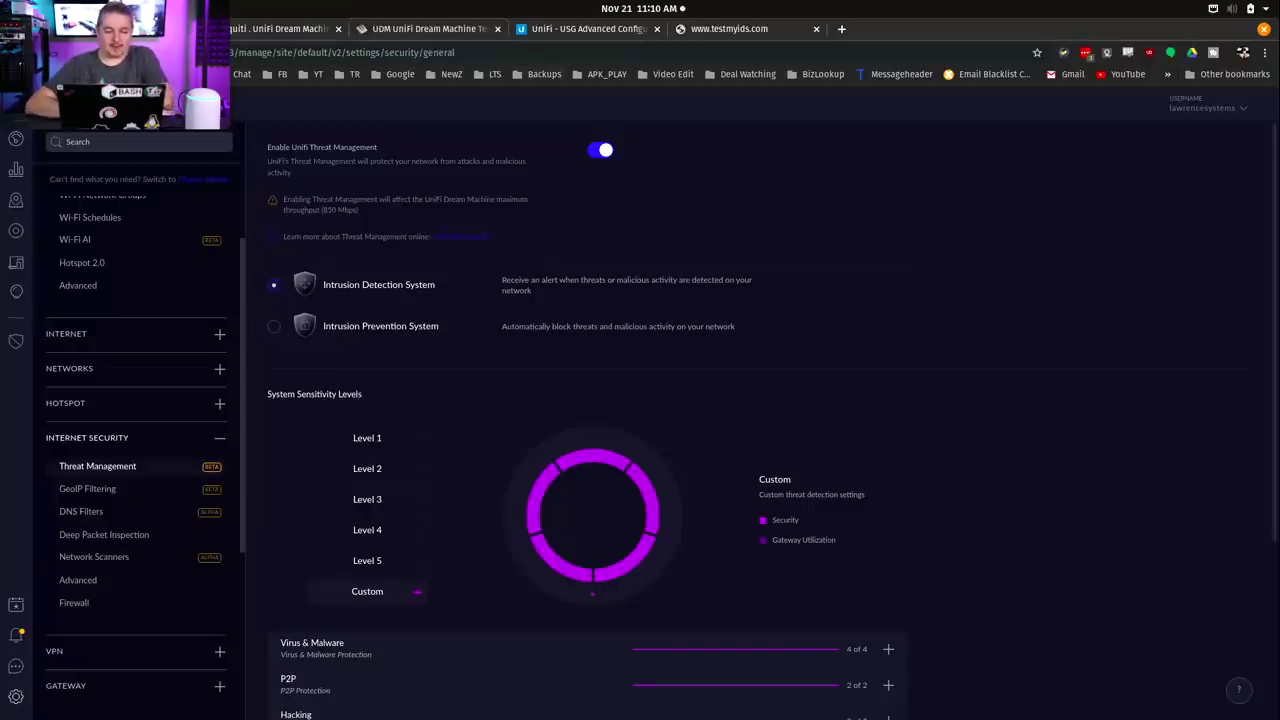
click(113, 492)
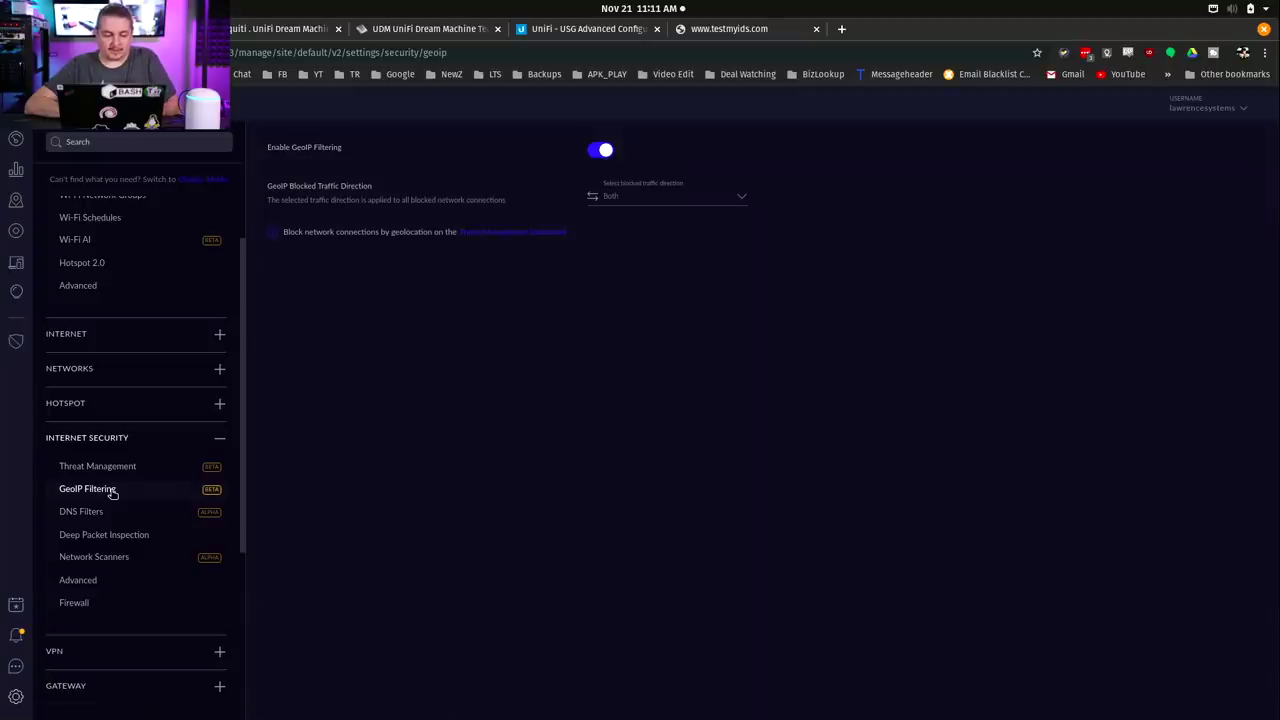
click(105, 513)
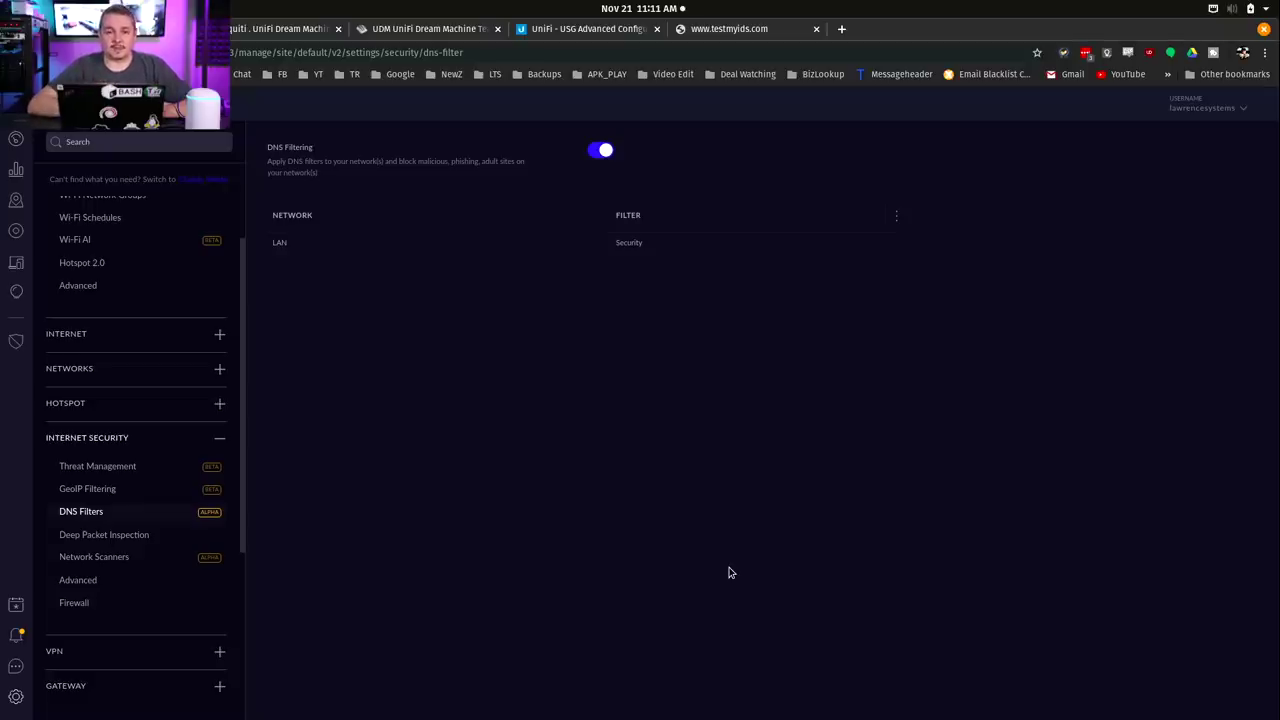
click(114, 535)
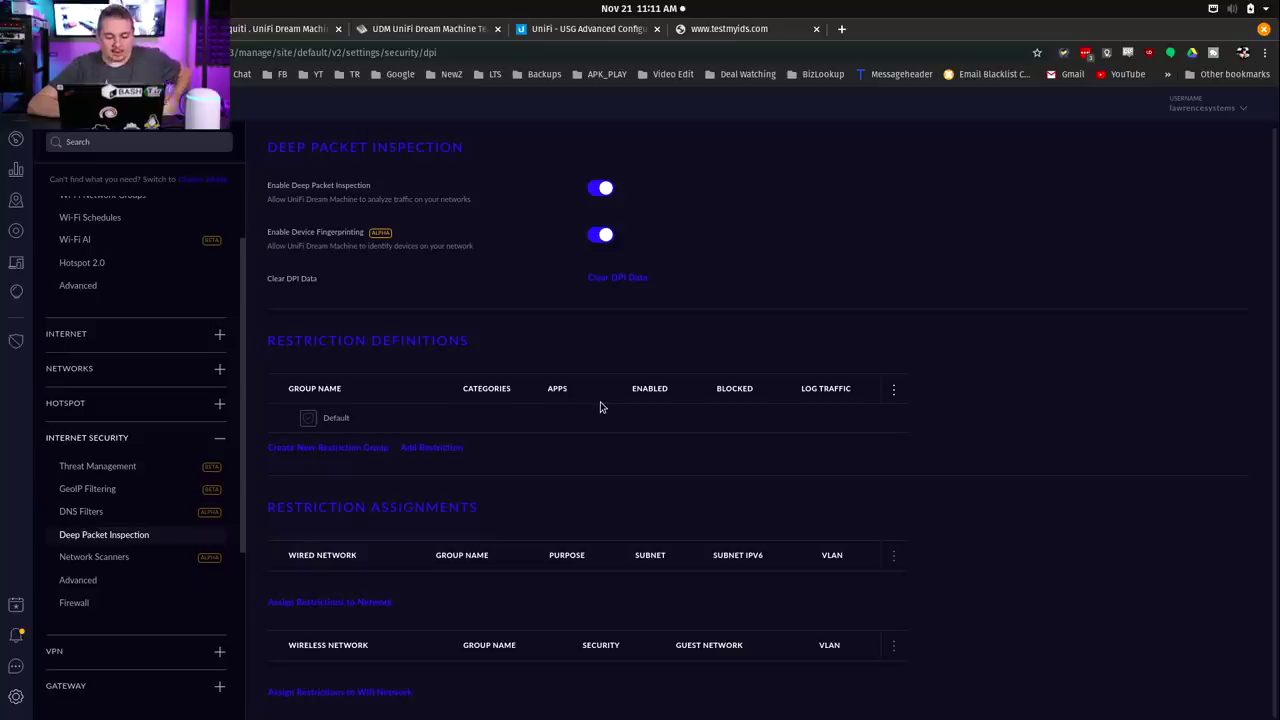
Show the Network Scanners settings with Endpoint Scanner and Internal Honeypot at 192.168.1.2 on LAN.
click(113, 562)
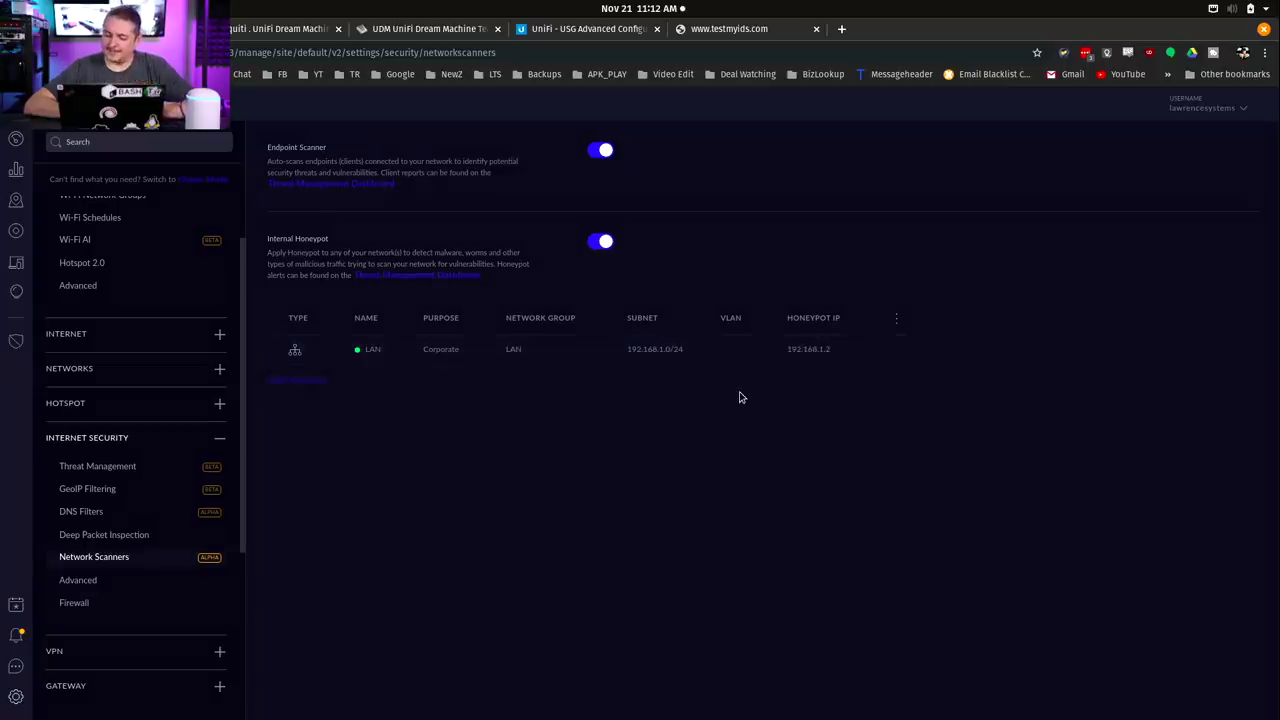
click(848, 352)
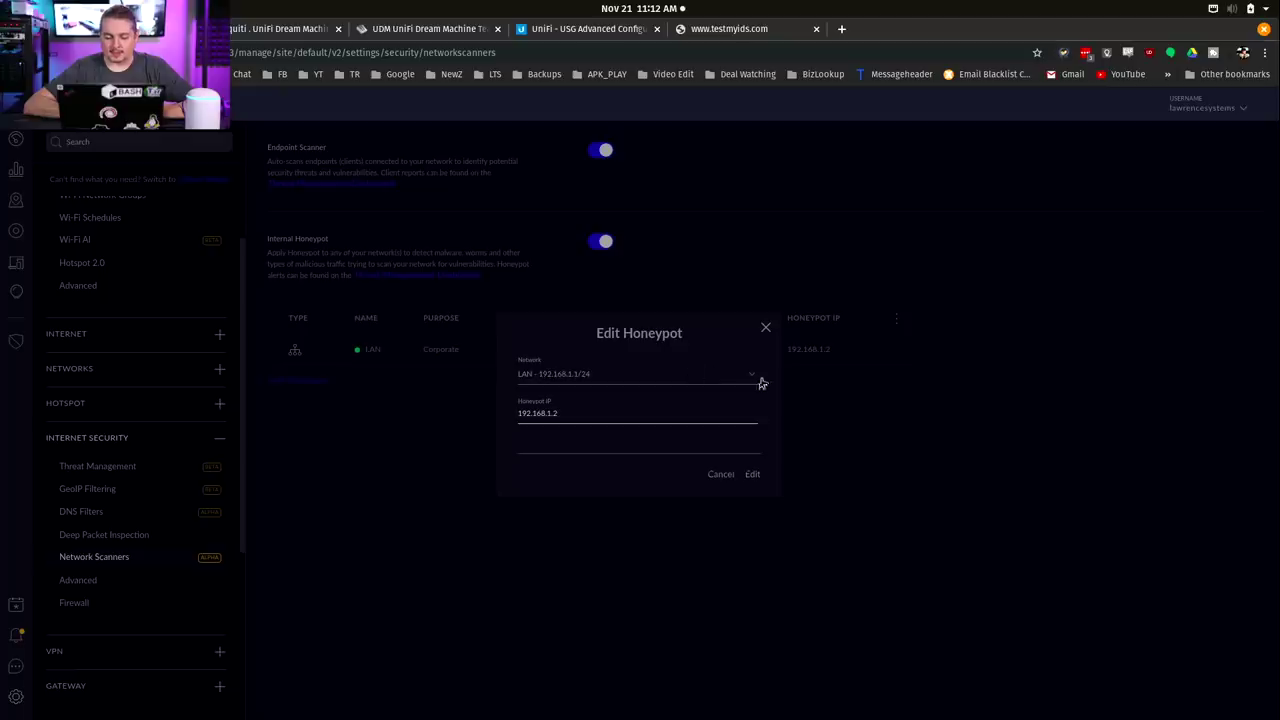
click(598, 413)
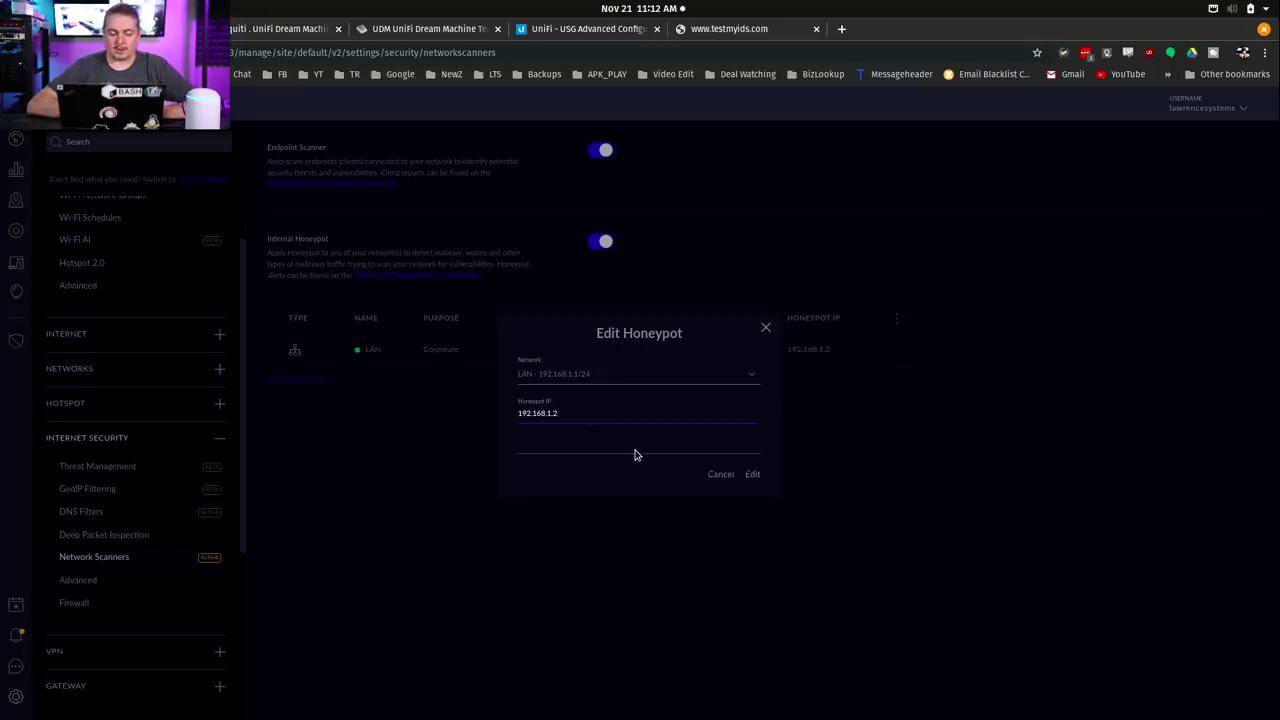
click(719, 475)
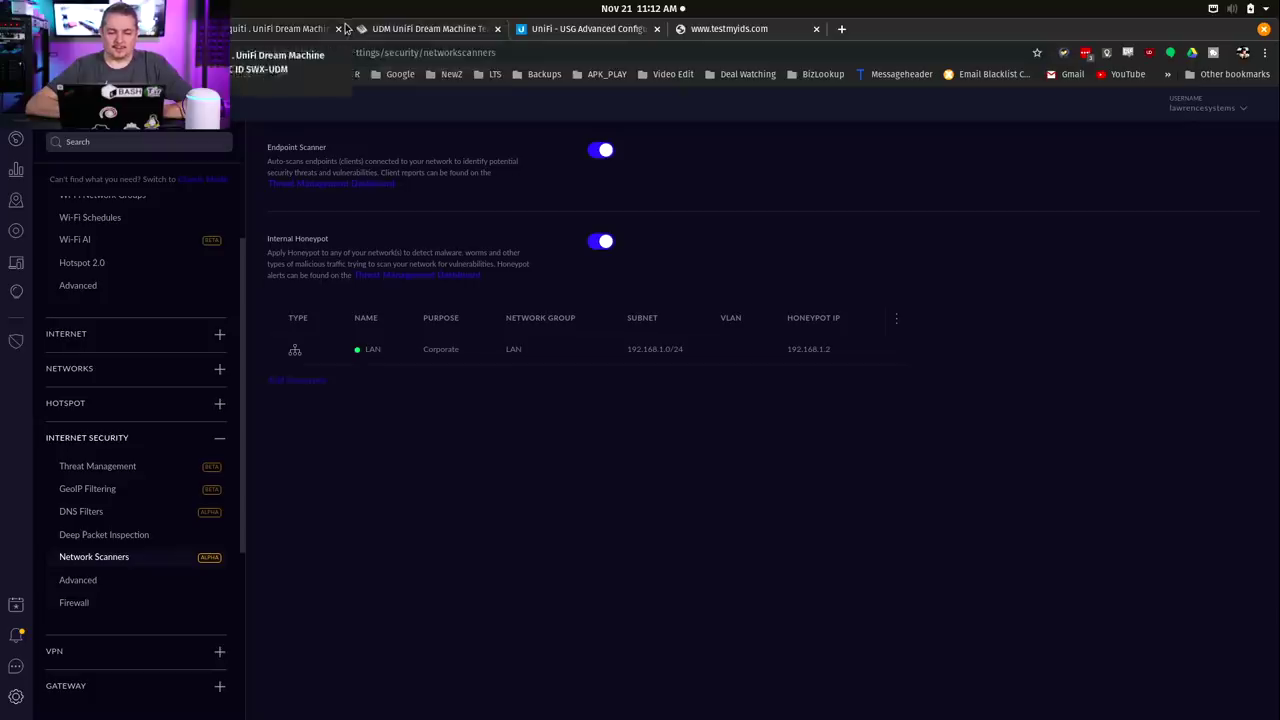
Review the Honey Pot detections without blocking any client, then check Endpoint Scans showing no threats.
click(17, 343)
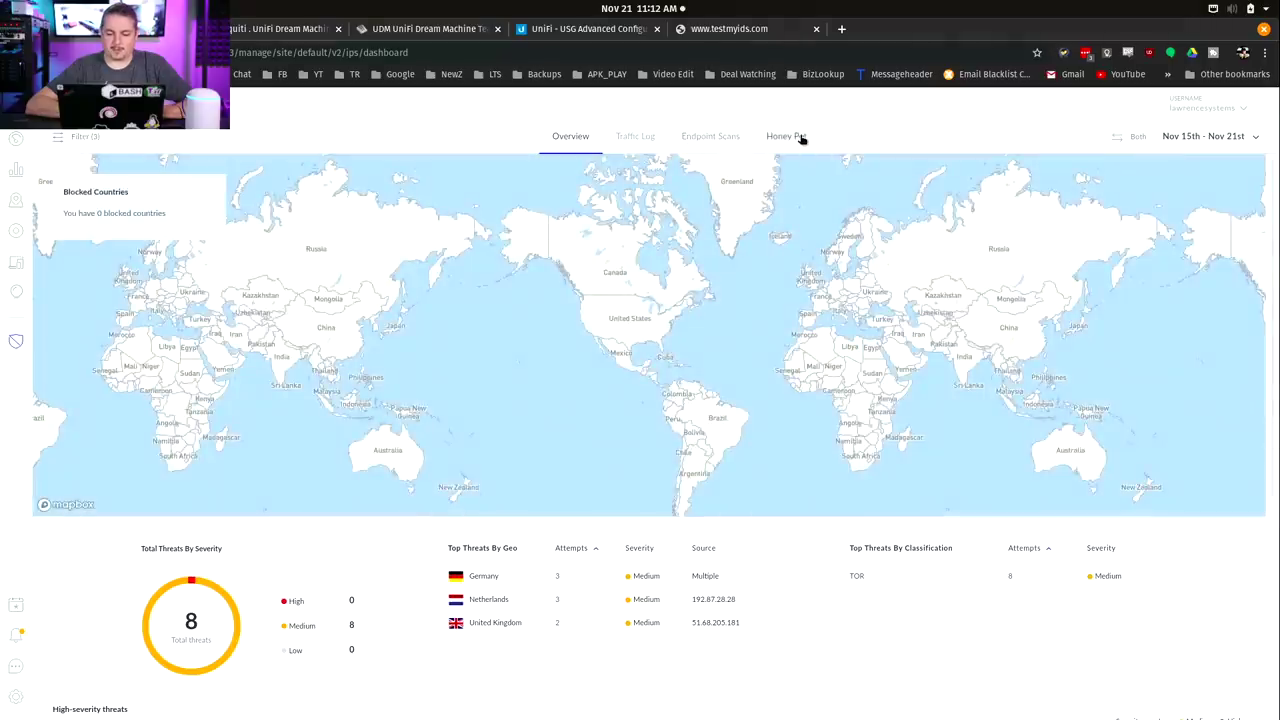
click(800, 138)
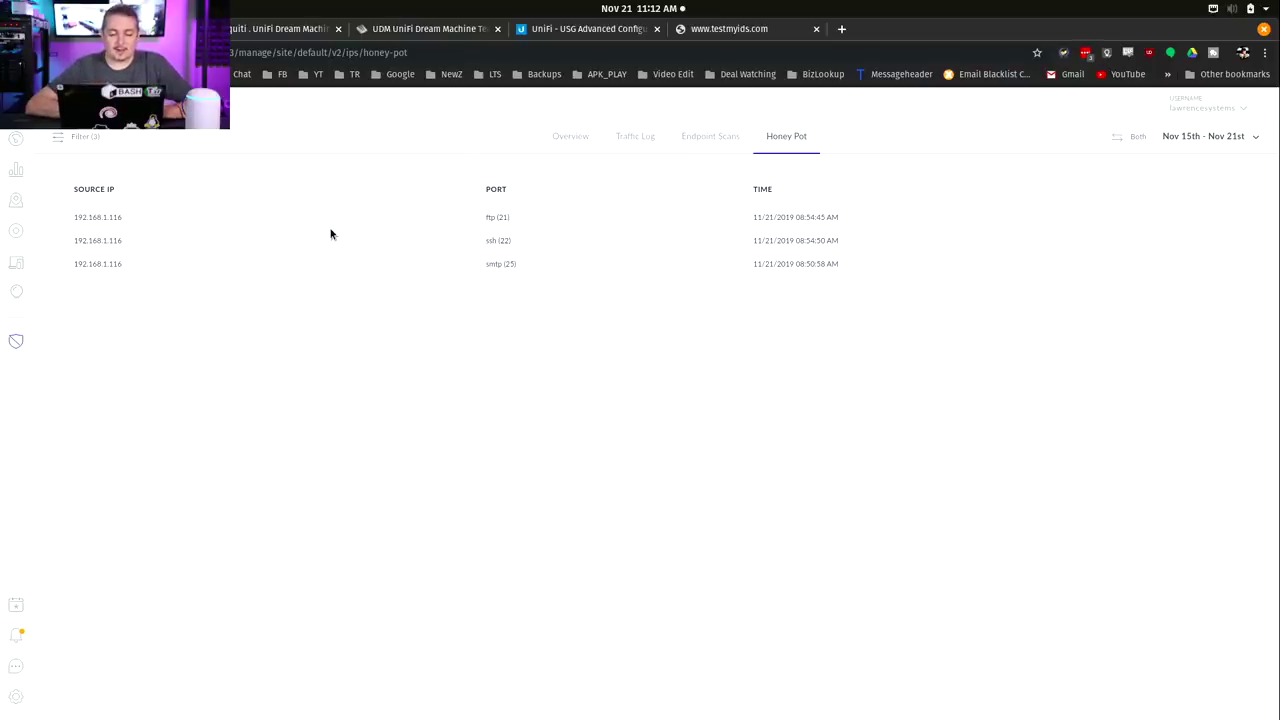
click(251, 224)
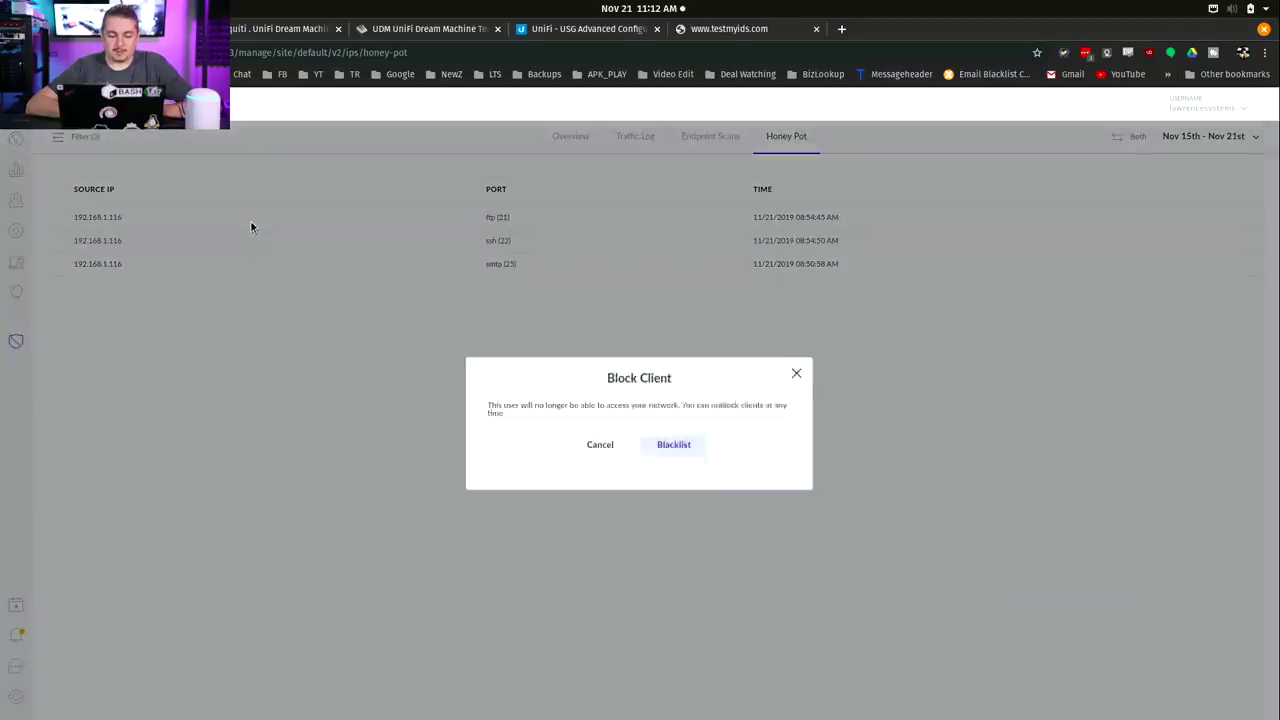
click(601, 426)
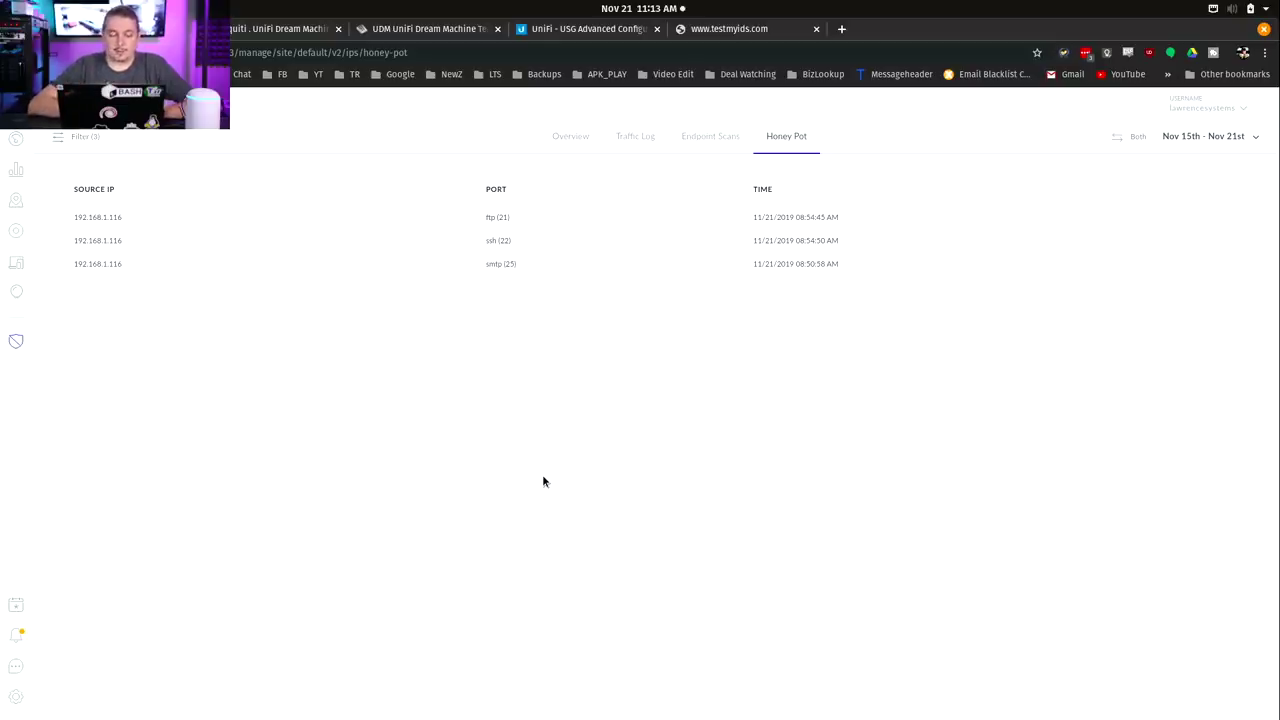
click(716, 140)
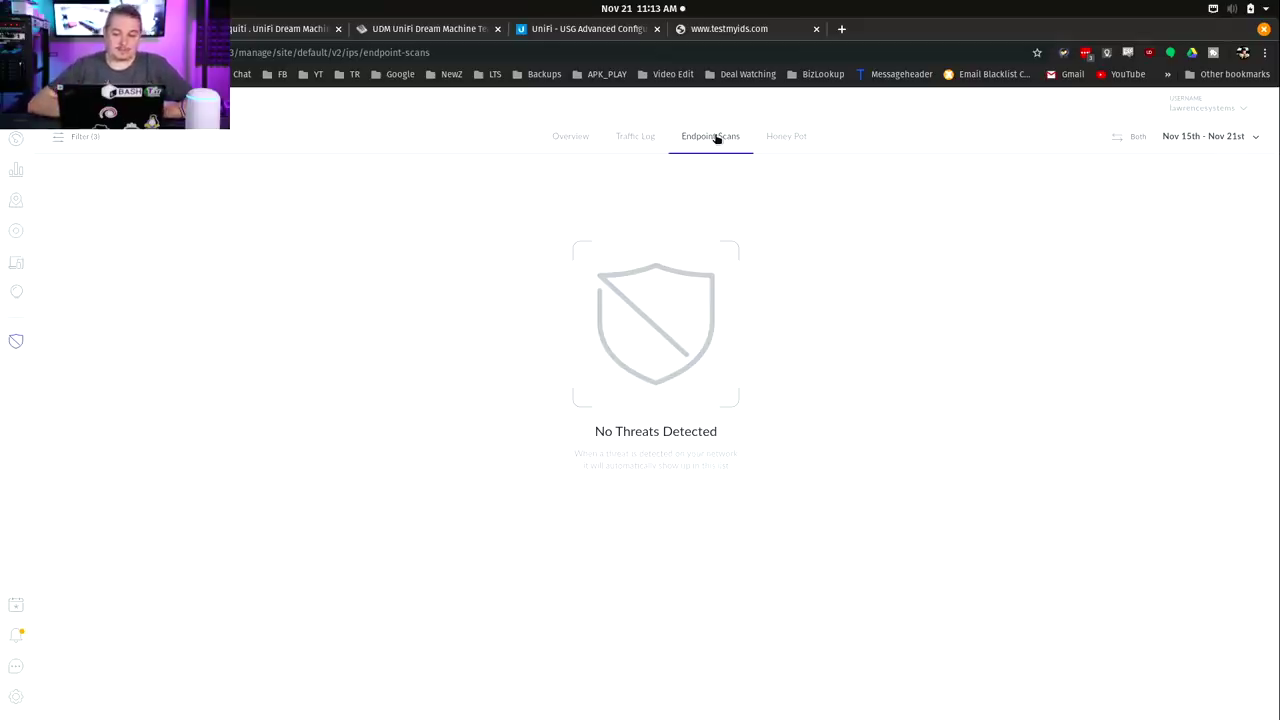
Show the Threat Management Traffic Log of detected threat traffic.
click(631, 142)
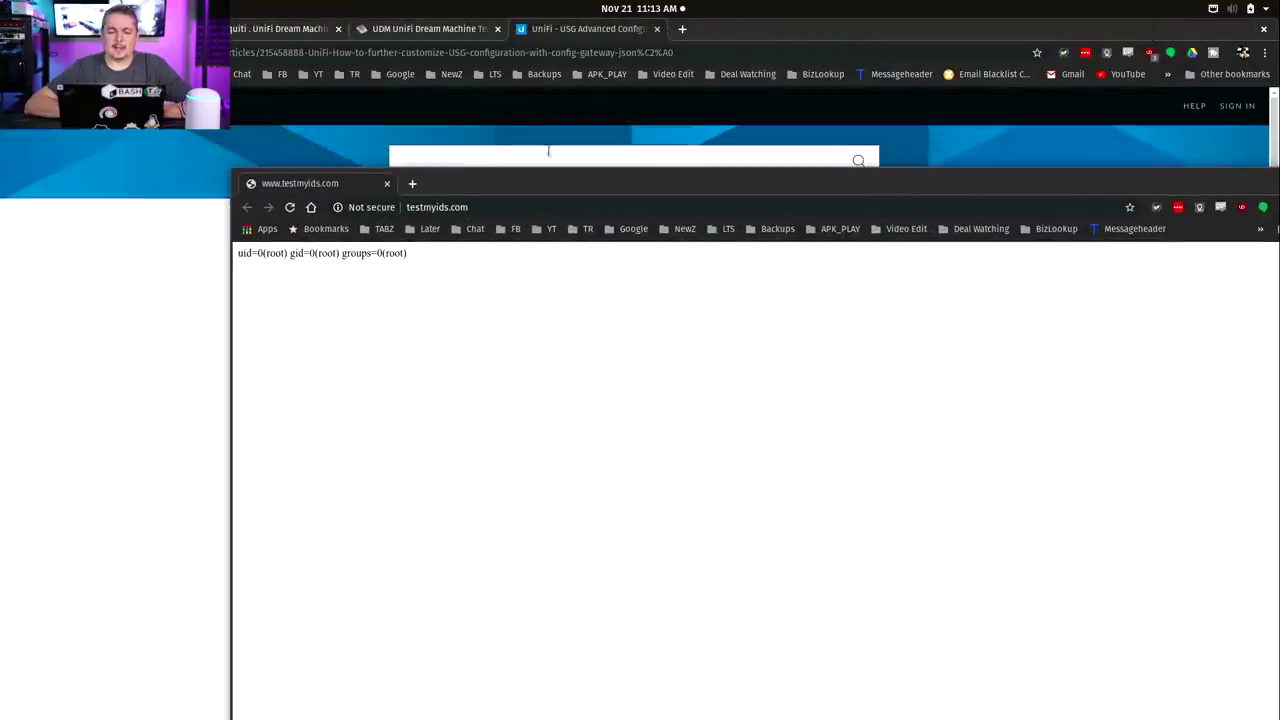
Highlight the uid=0(root) gid=0(root) groups=0(root) test response on testmyids.com, then deselect it.
drag(237, 253, 474, 261)
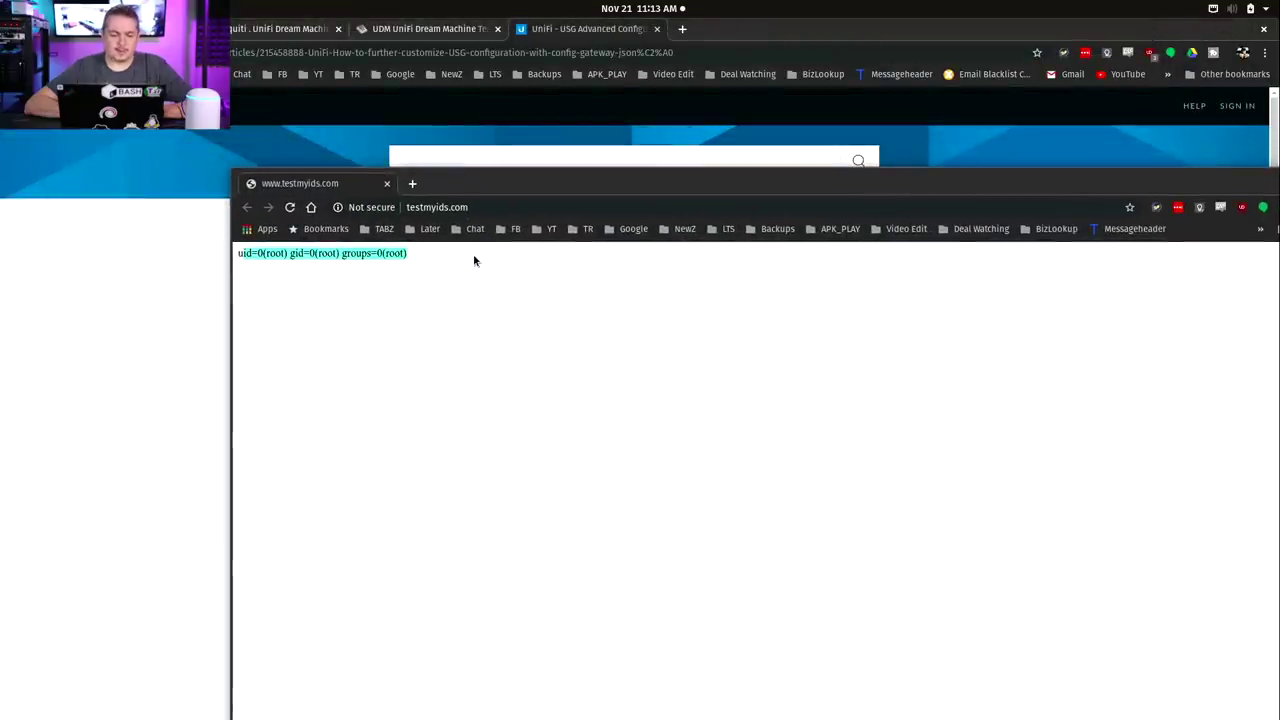
click(474, 261)
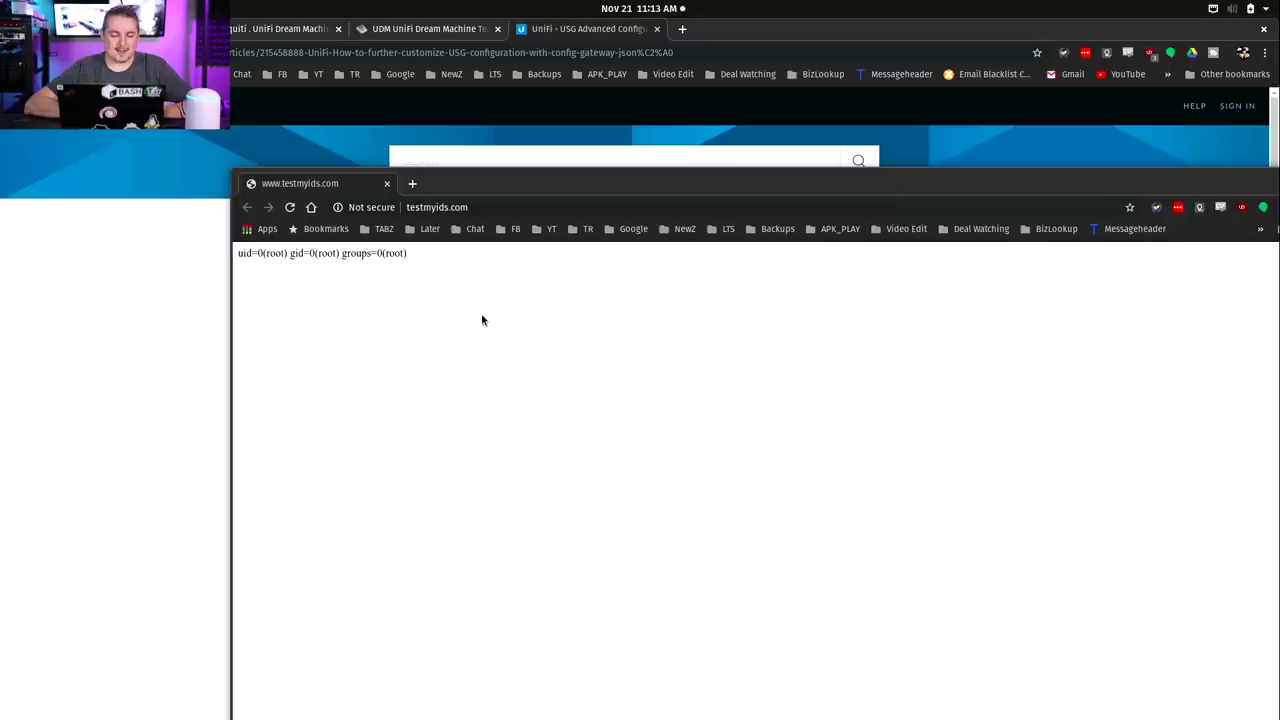
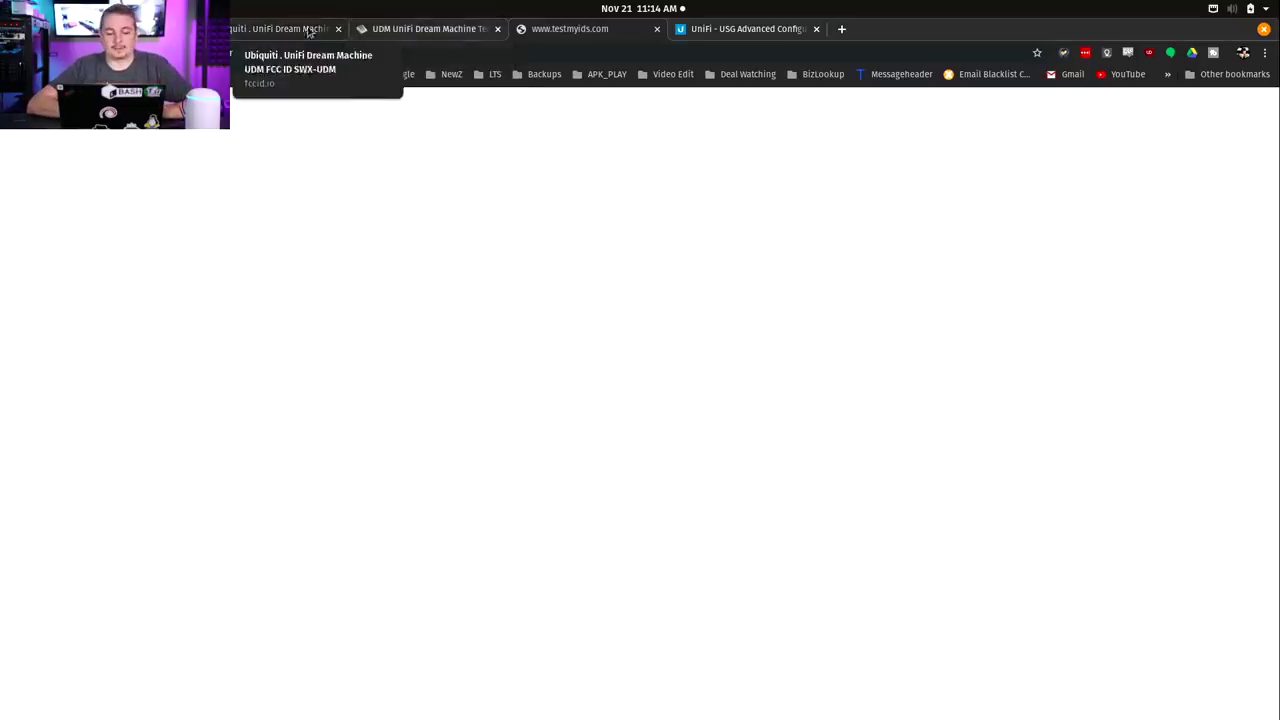
Inspect the first TOR Misc Attack entry's traffic details, then go to the threat Overview.
click(693, 30)
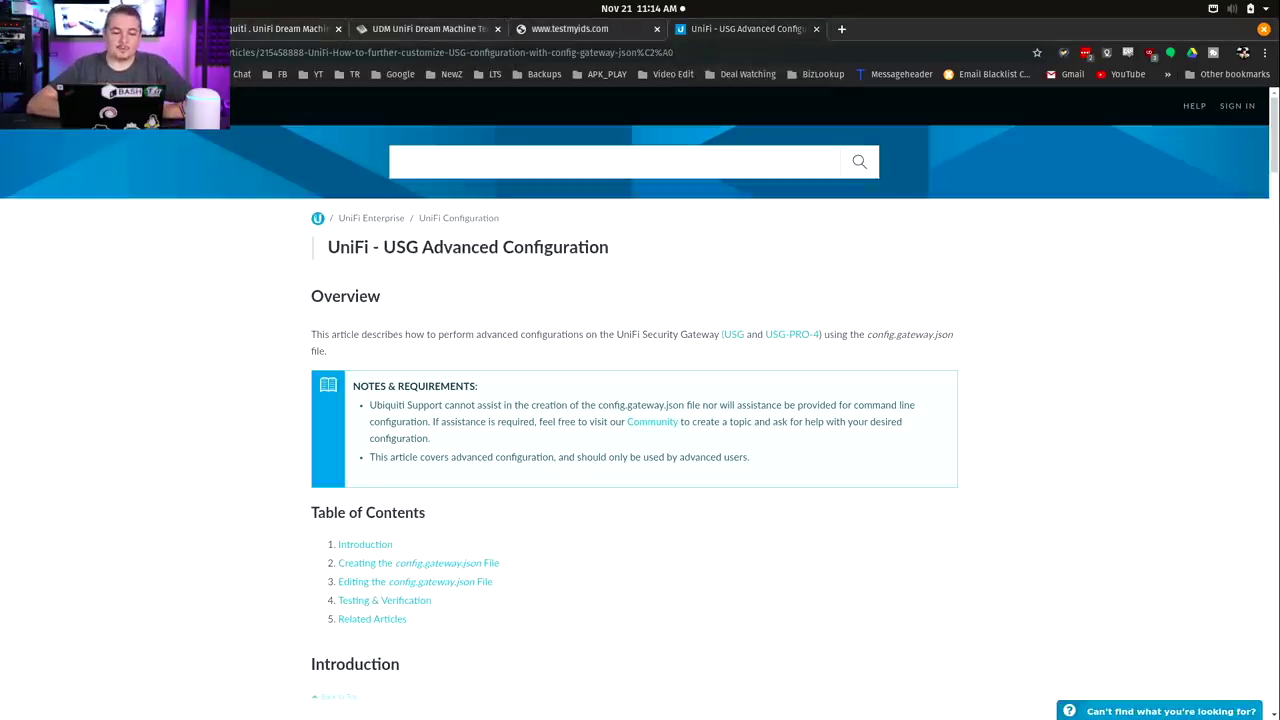
key(ctrl+1)
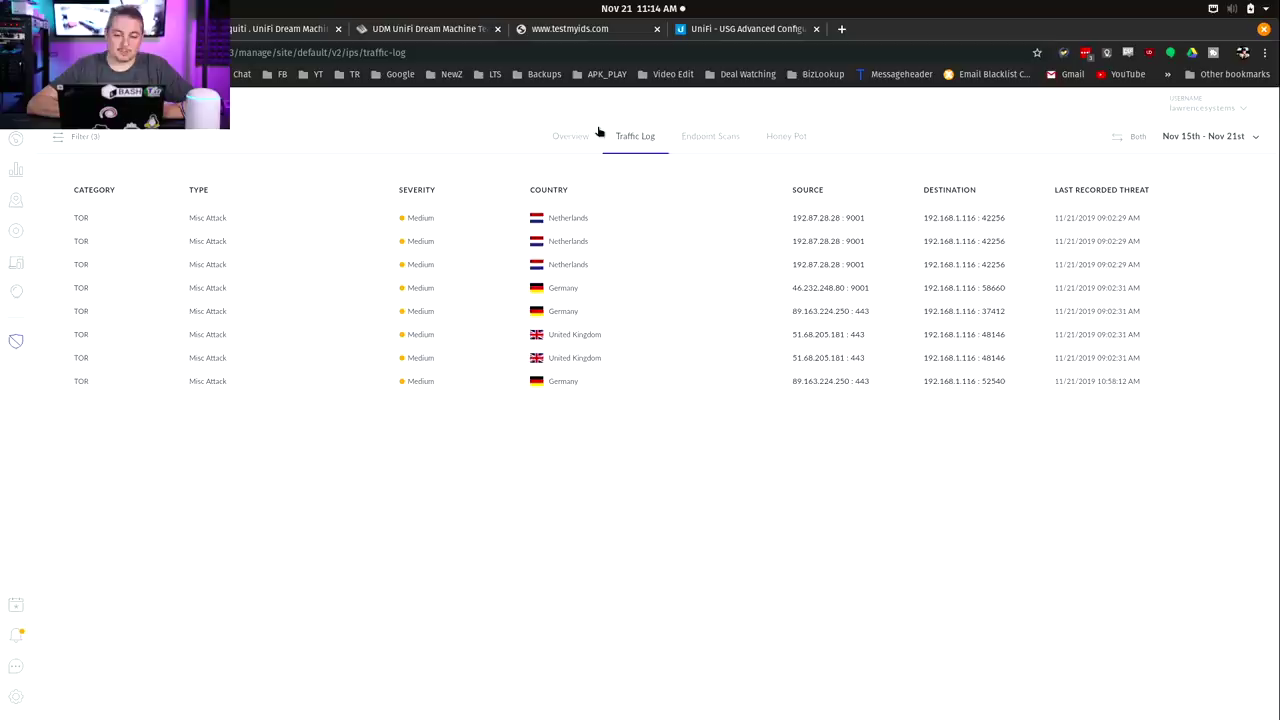
click(280, 253)
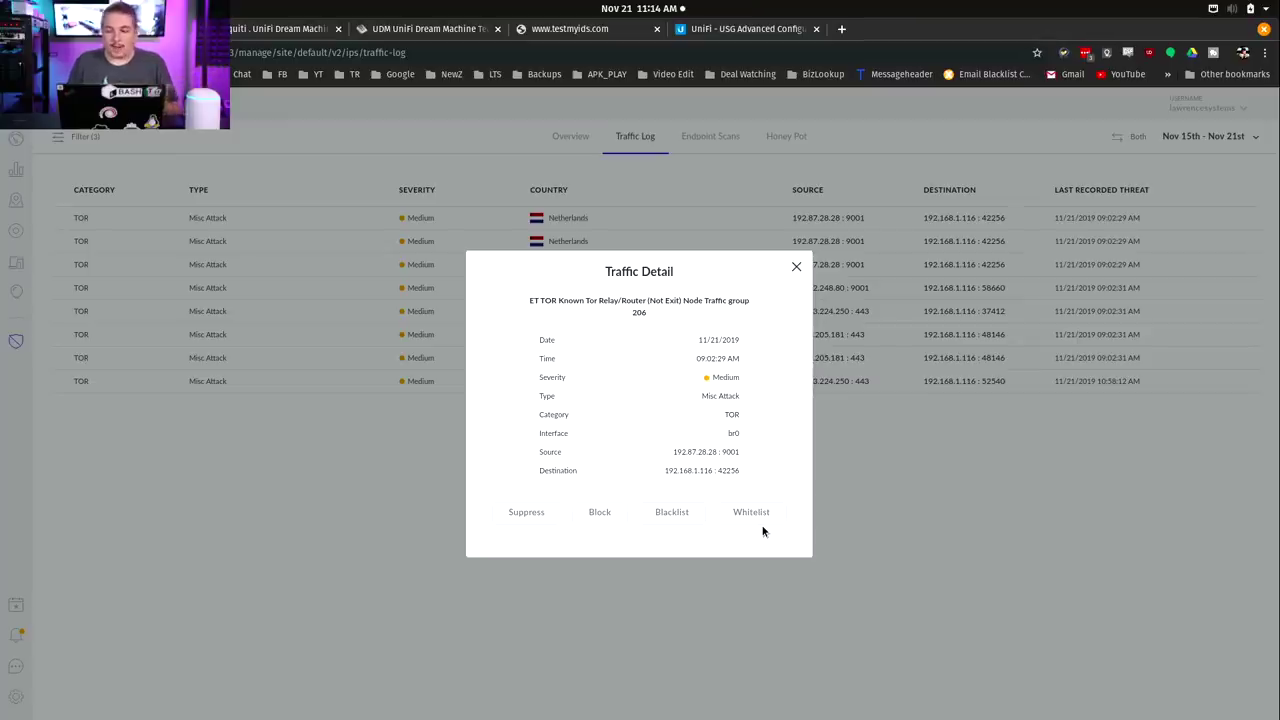
click(796, 267)
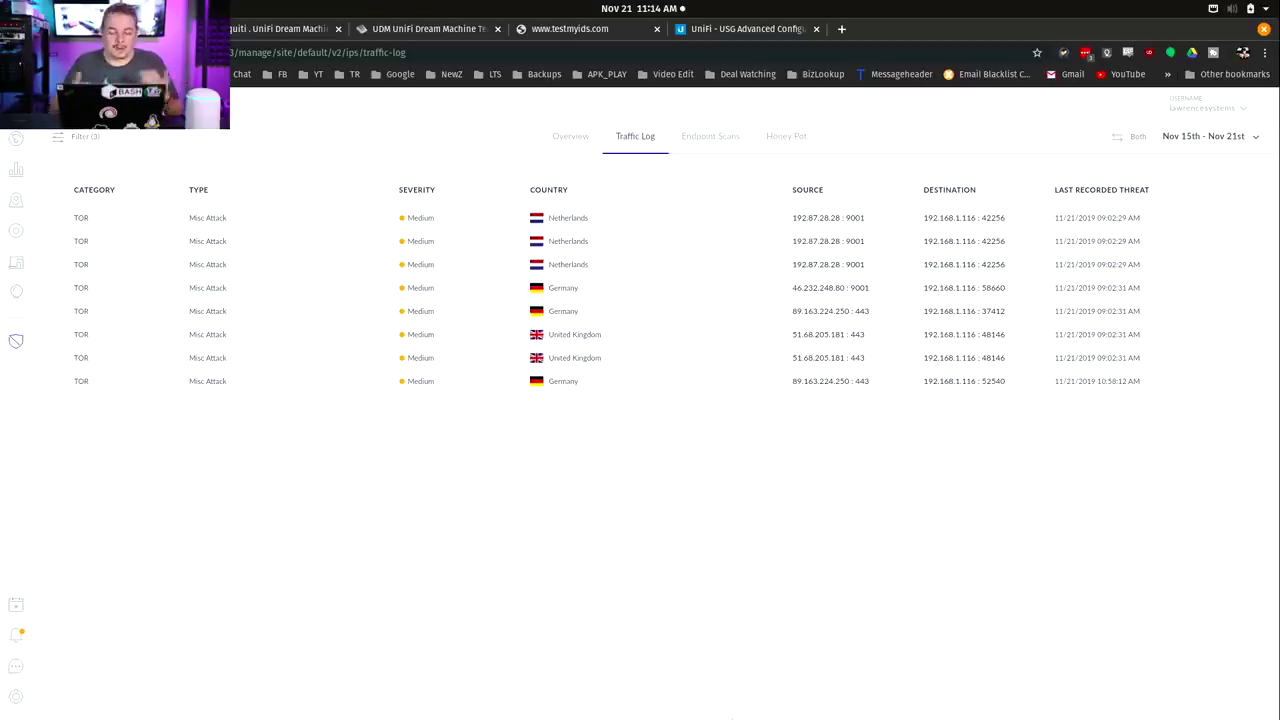
click(578, 150)
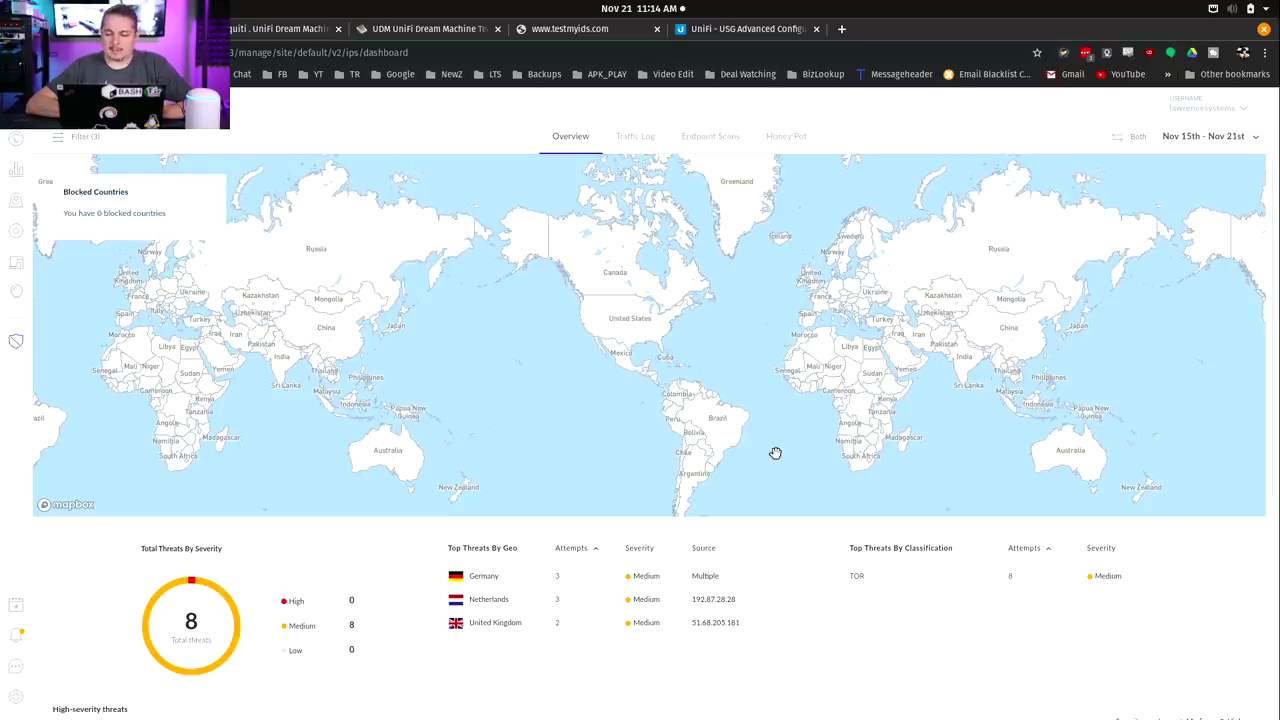
Pan the Mapbox world map to look over the TOR threat locations.
drag(760, 409, 783, 363)
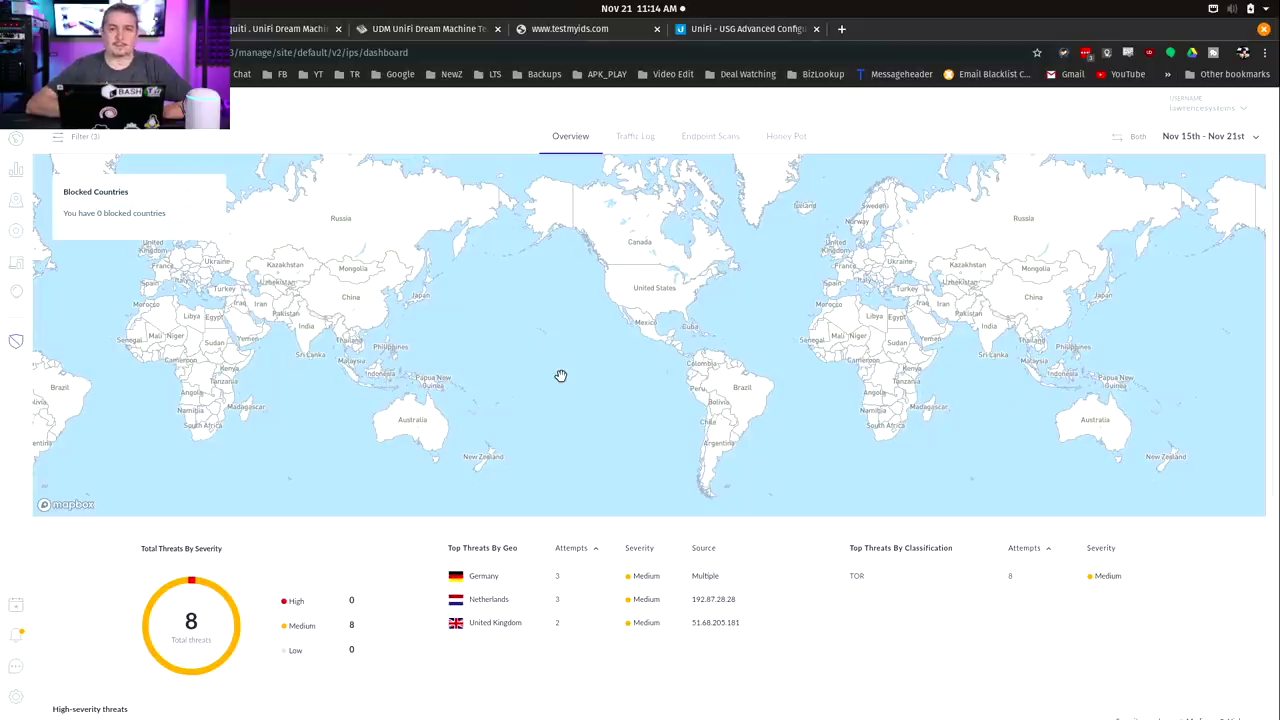
mouse_move(549, 394)
mouse_down()
mouse_move(697, 420)
mouse_move(562, 365)
mouse_move(549, 394)
mouse_up()
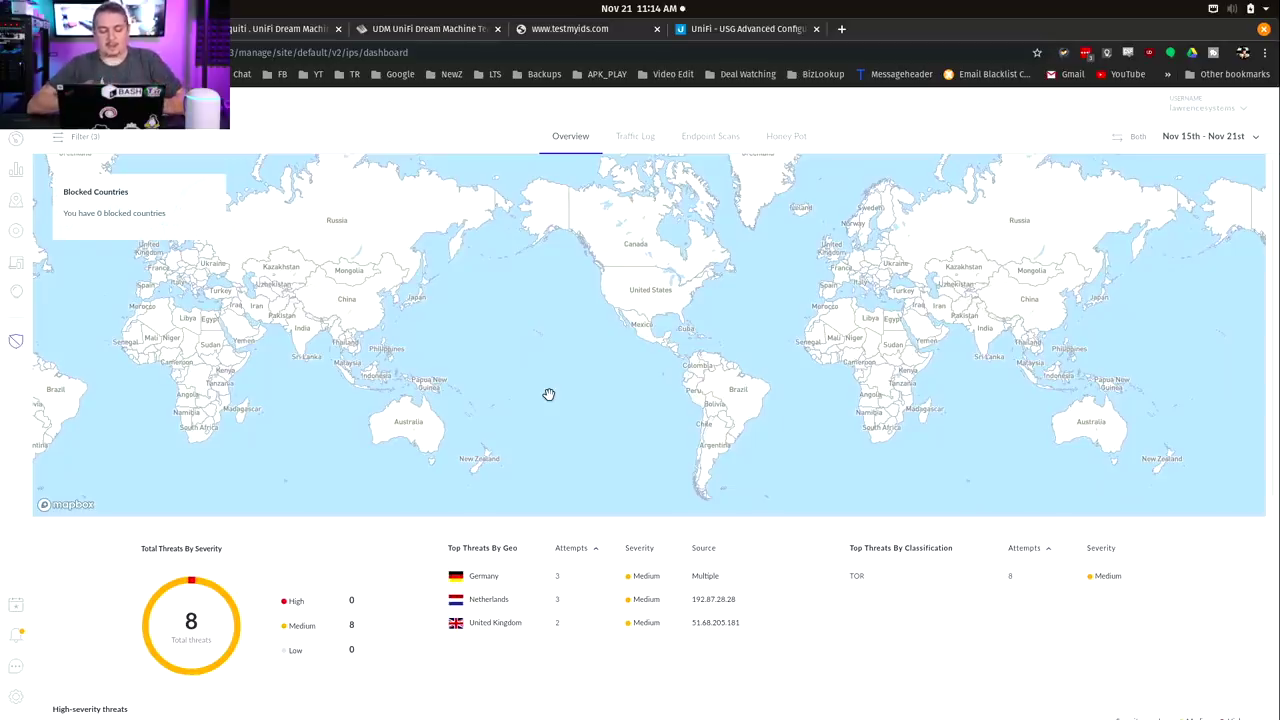
Bring the terminal window forward and quit vim with :q.
key(super)
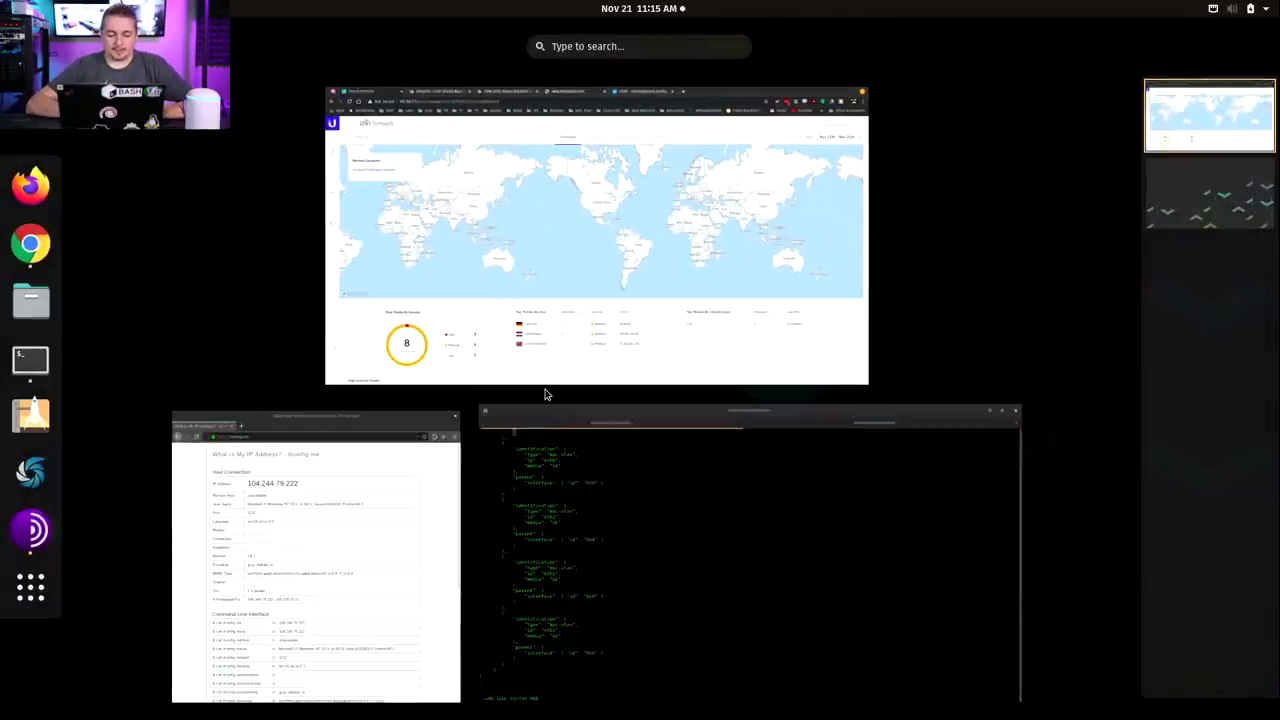
click(276, 497)
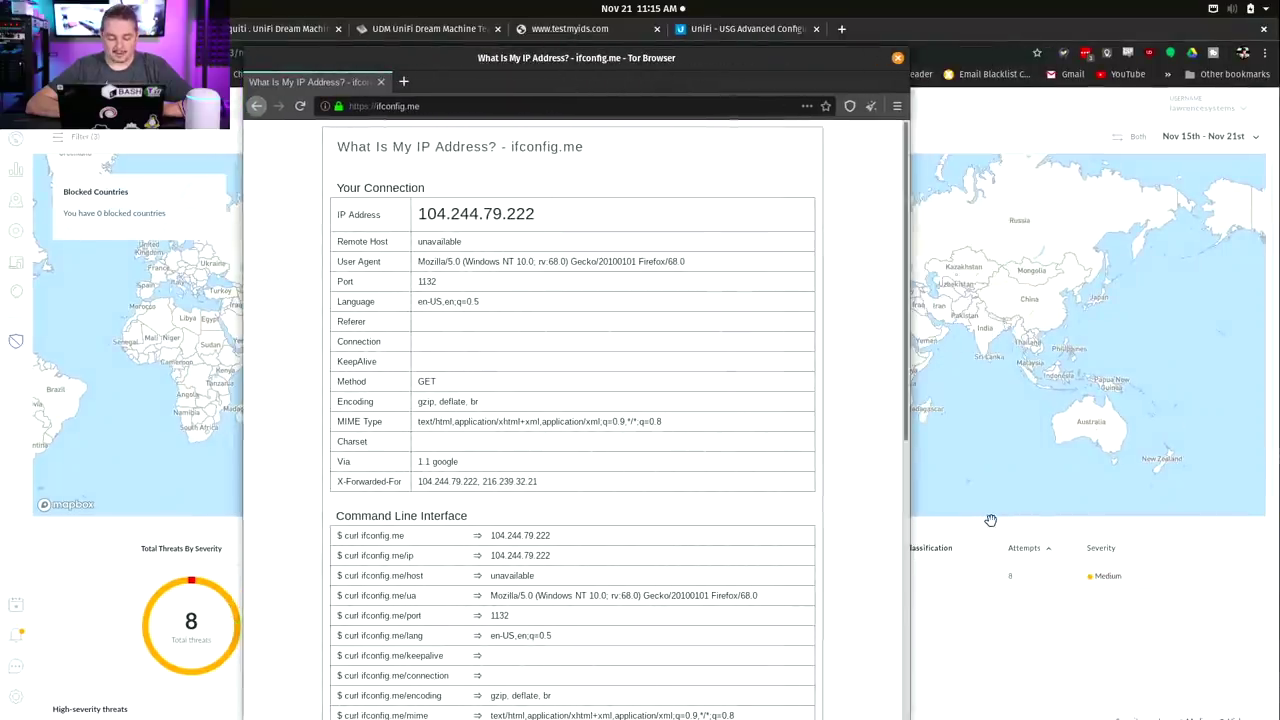
key(super)
click(834, 517)
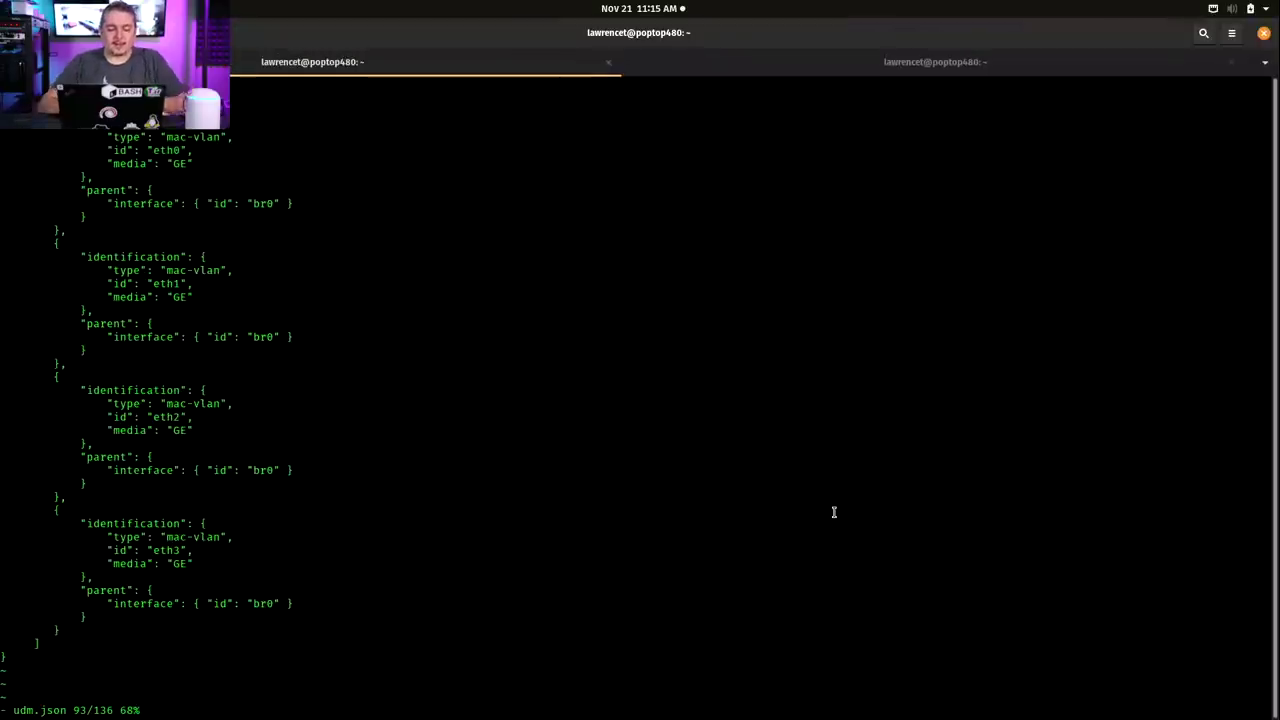
text(:q!)
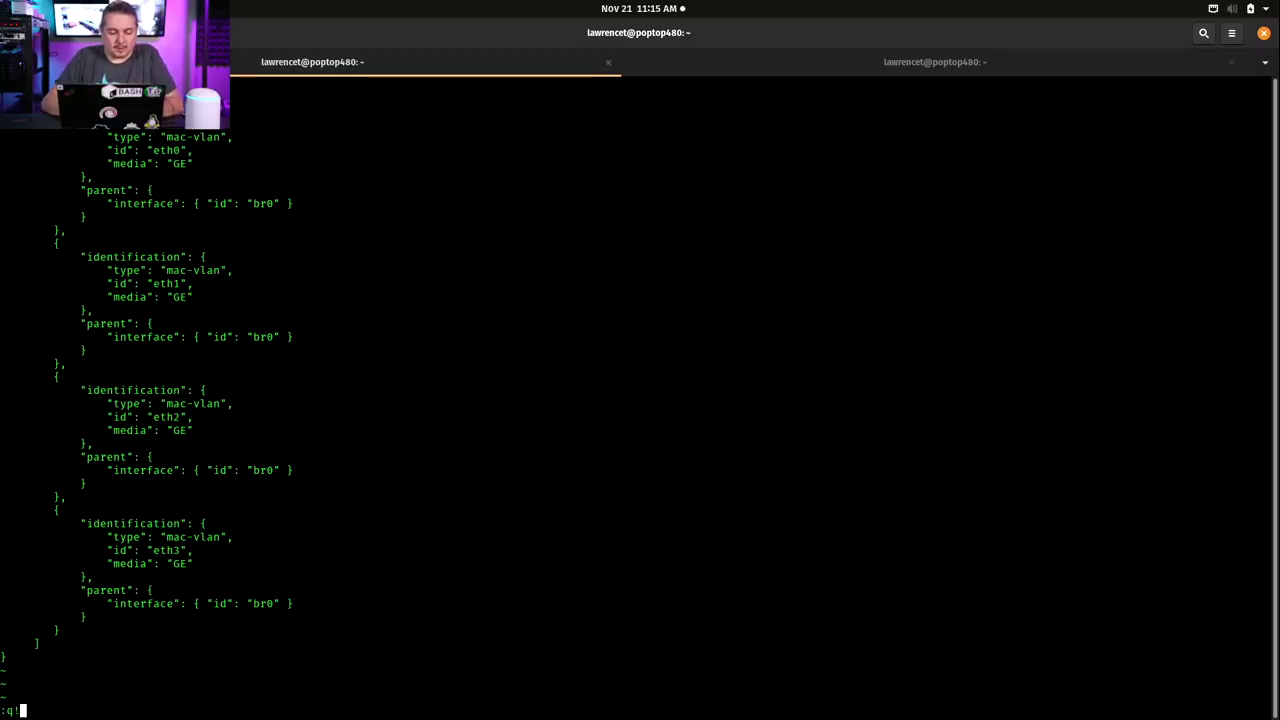
key(Return)
Show the current path and a detailed config-board listing, then start 'vim udm.json'.
text(pwd)
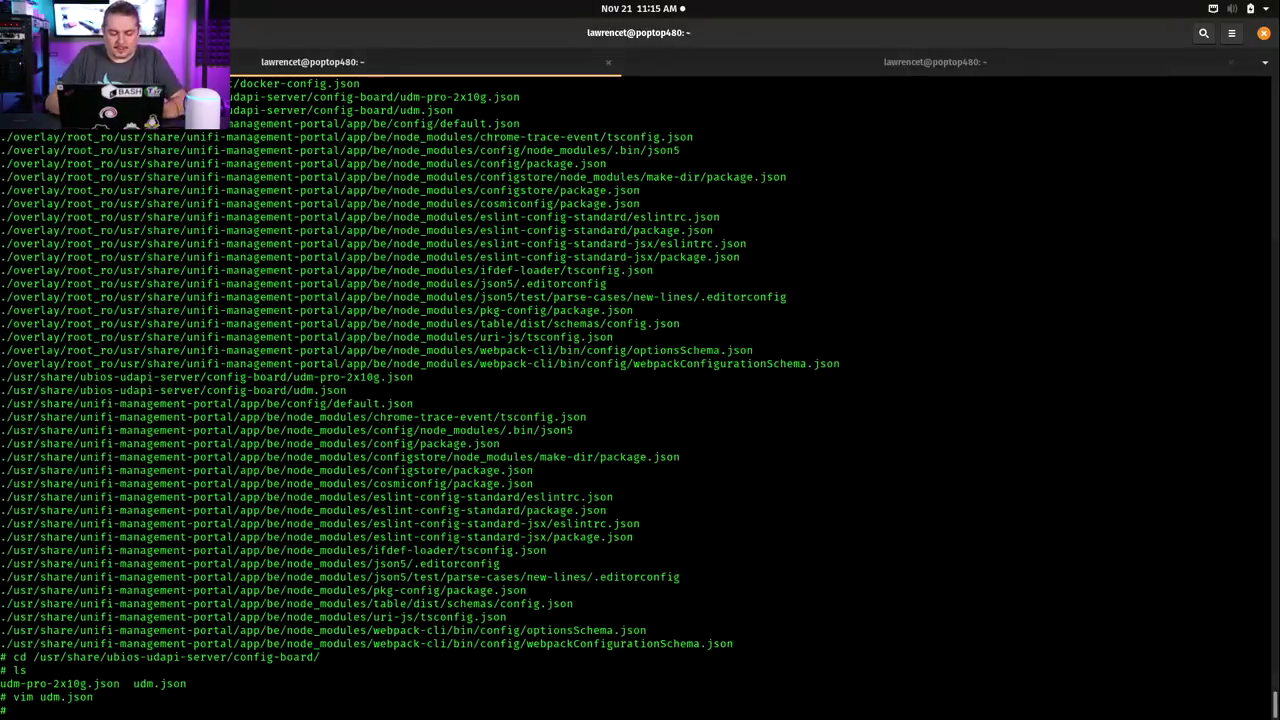
key(Return)
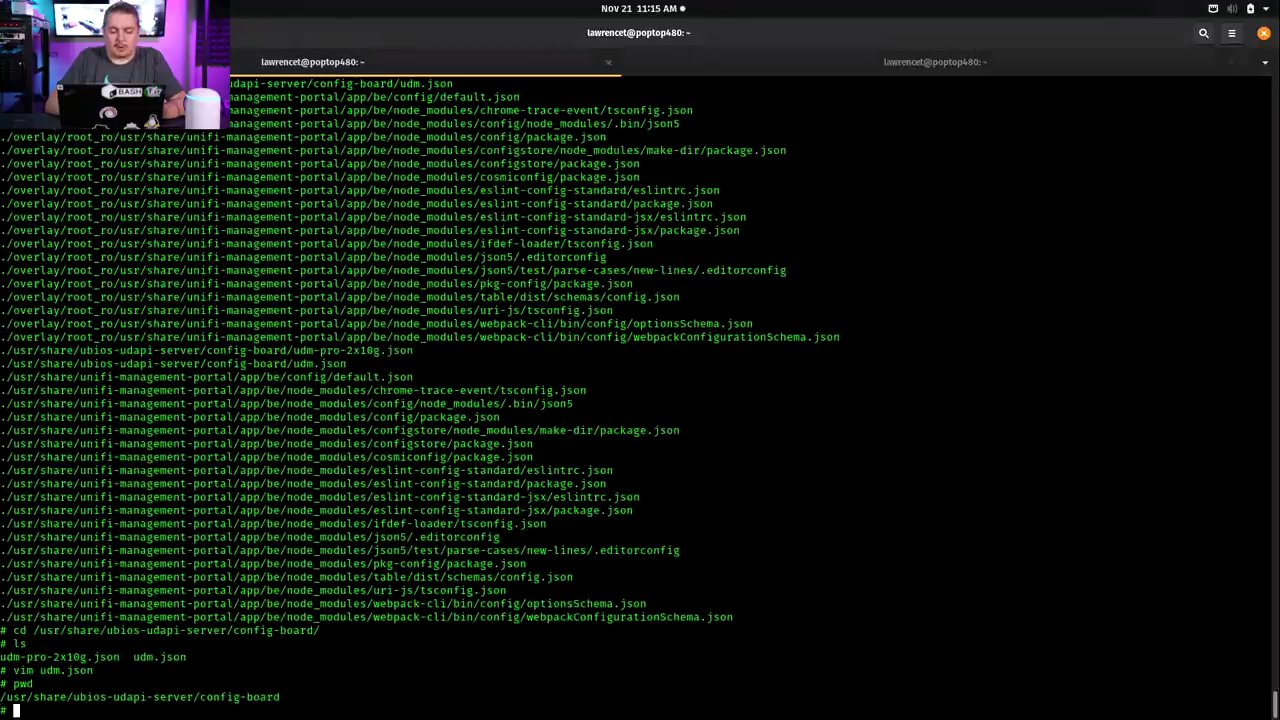
text(ls -la)
key(Return)
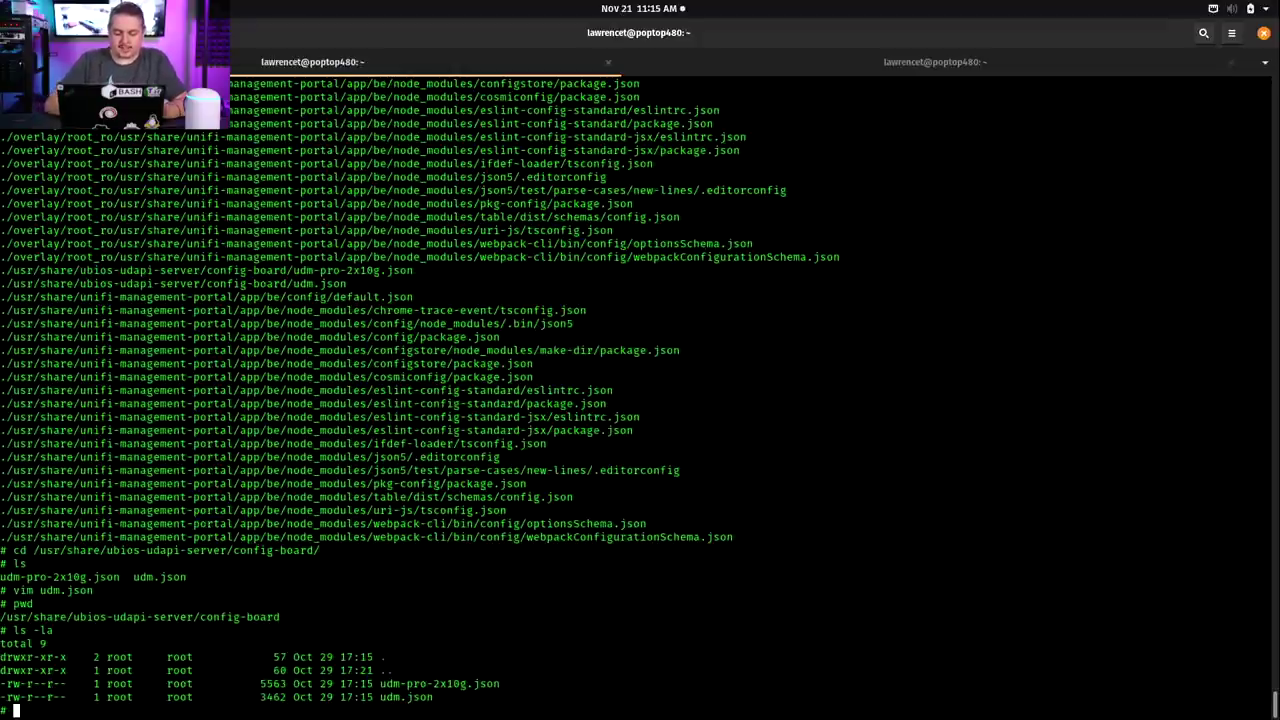
text(vim )
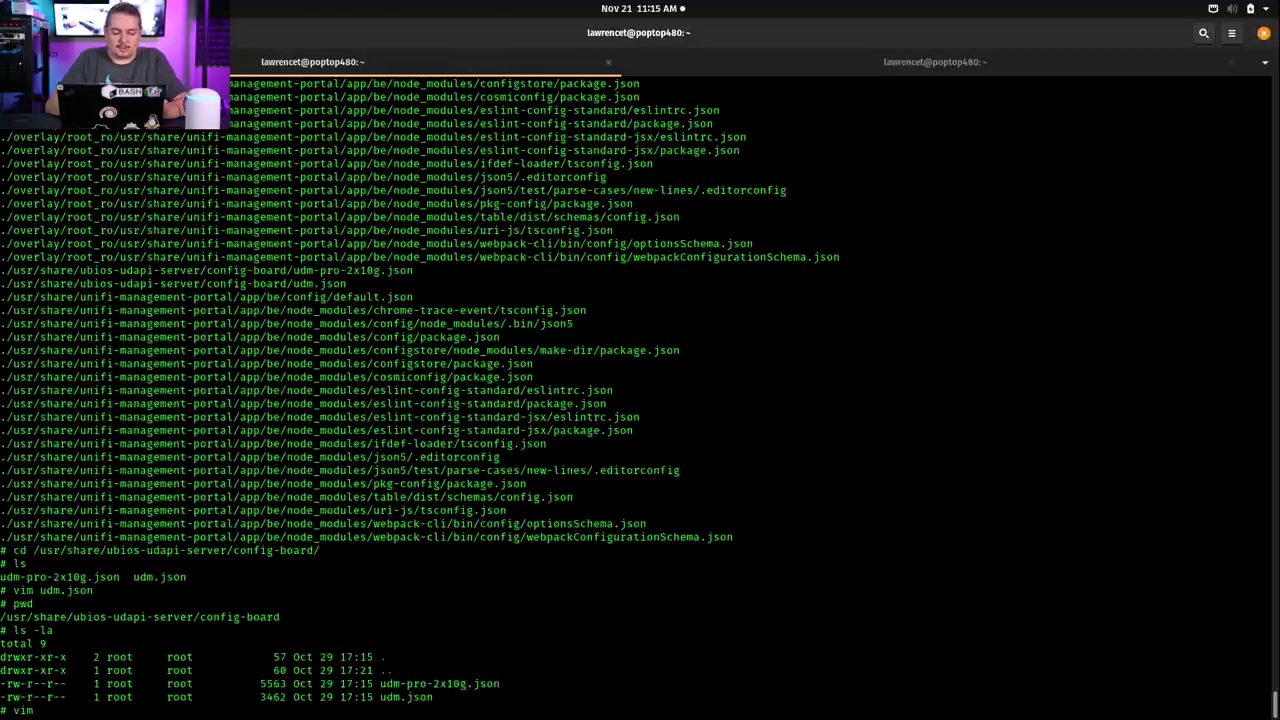
text(udm.json)
key(Return)
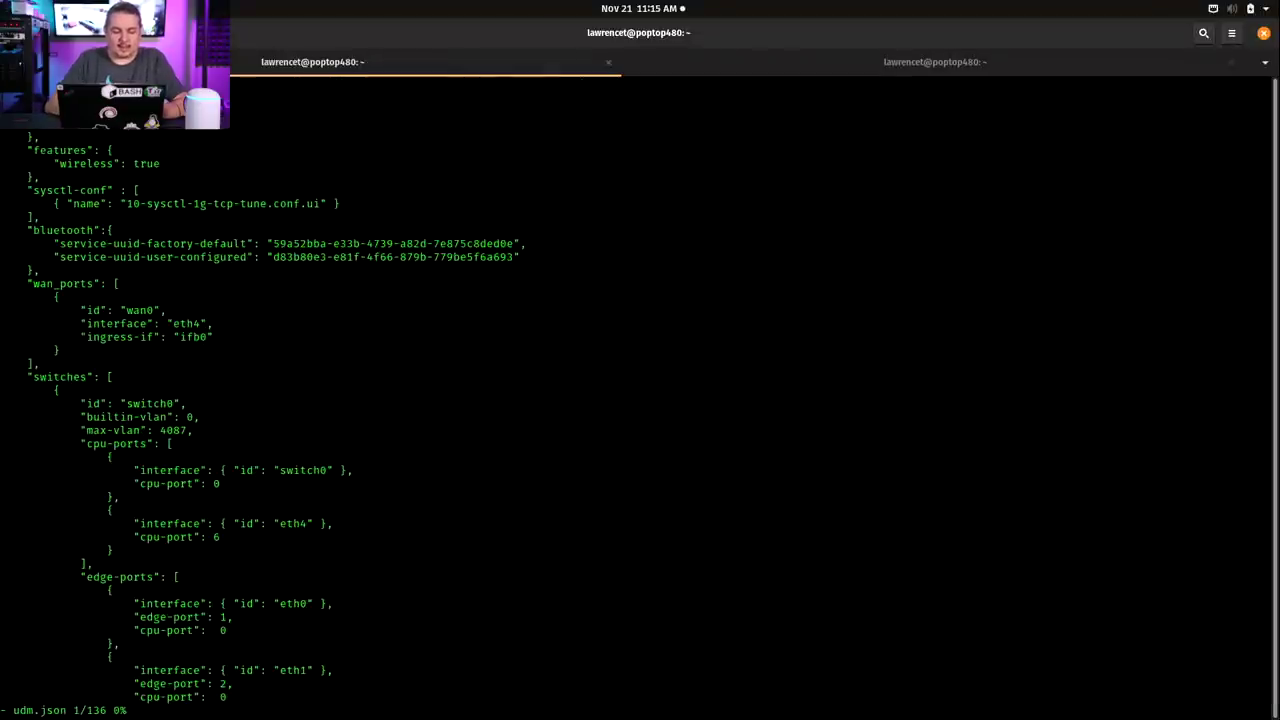
key(Down)
key(Down)
key(Down)
key(Down)
key(Down)
key(Down)
key(Down)
key(Down)
key(Down)
key(Down)
key(Down)
key(Down)
key(Down)
key(Down)
key(Down)
key(Down)
key(Down)
key(Down)
key(Down)
key(Down)
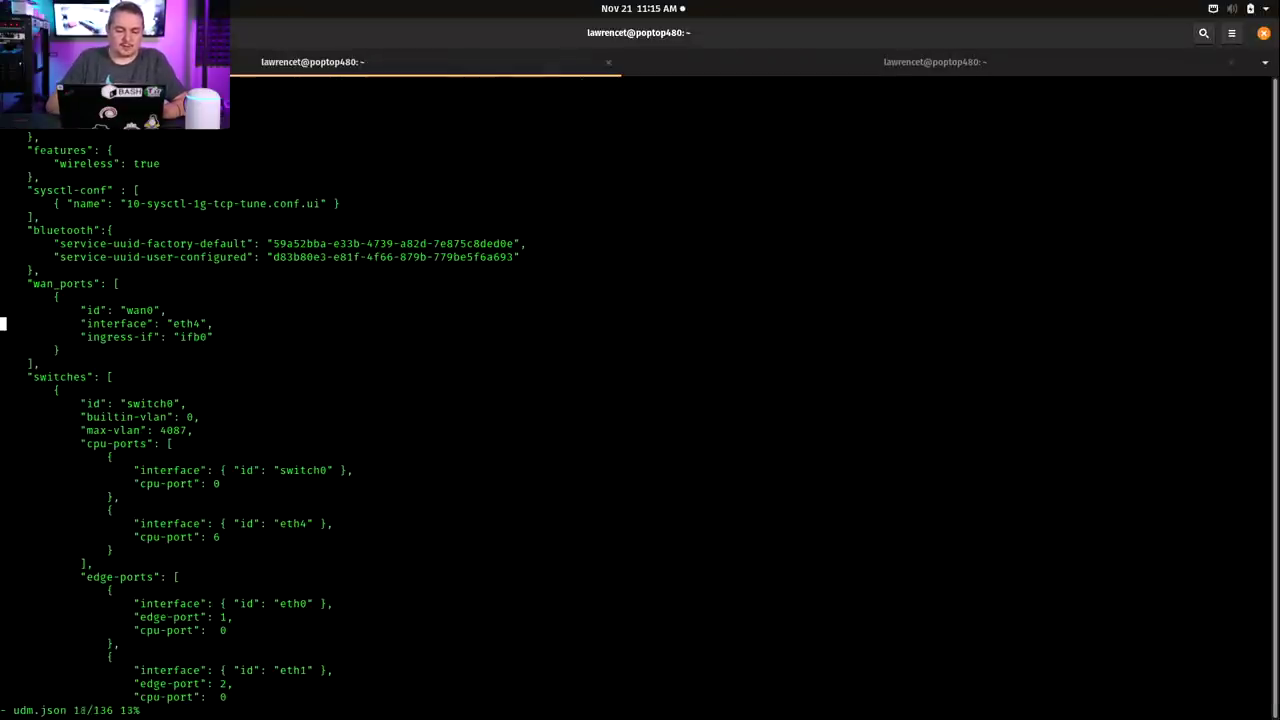
key(Page_Down)
key(Page_Down)
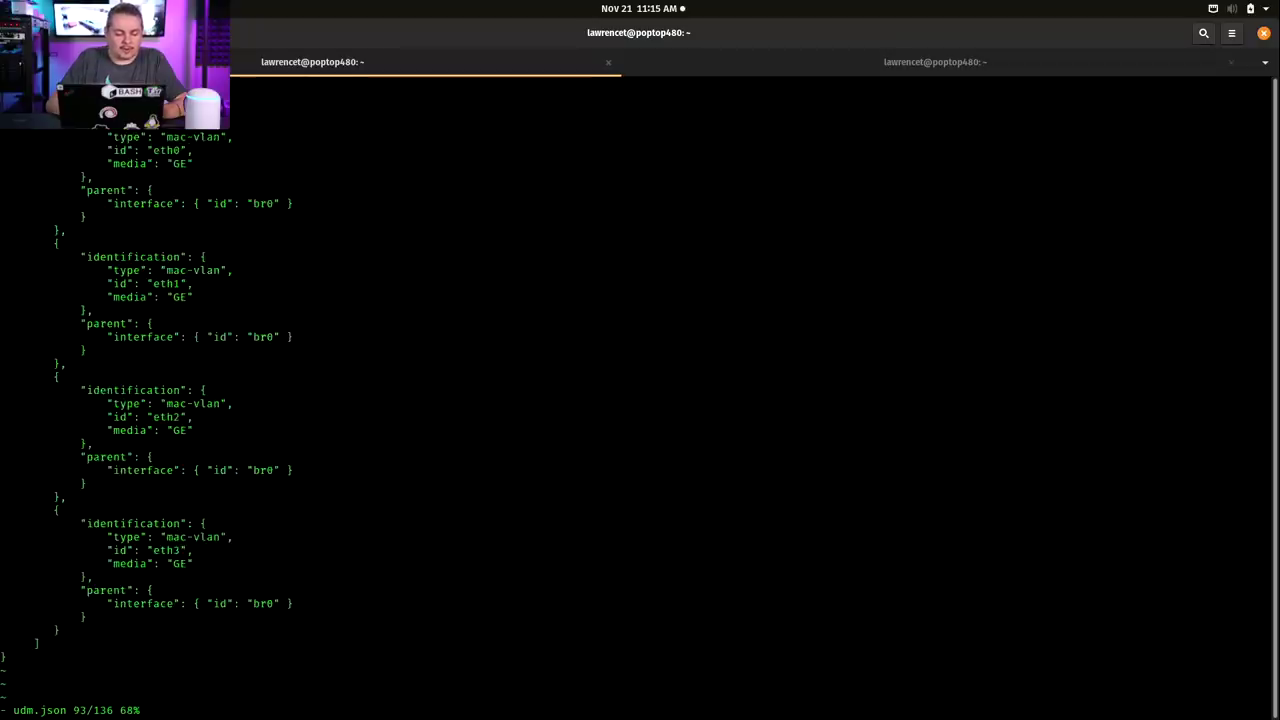
key(Page_Up)
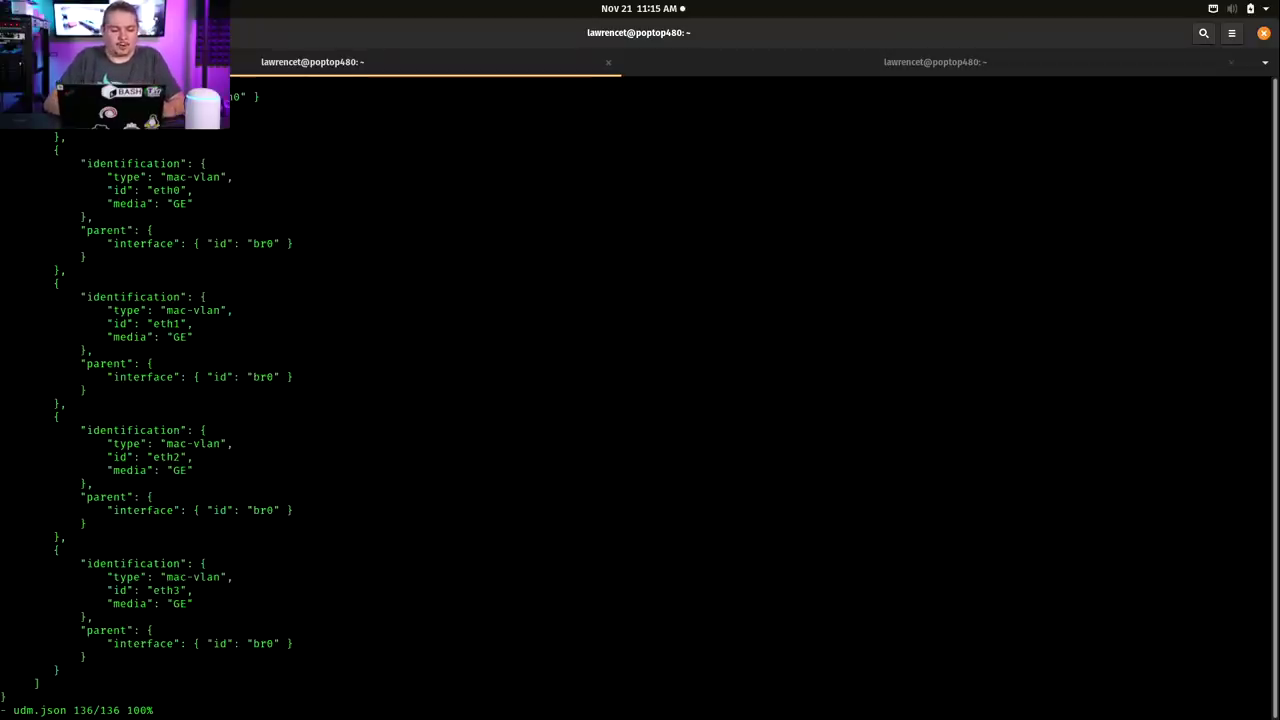
key(Page_Up)
text(:)
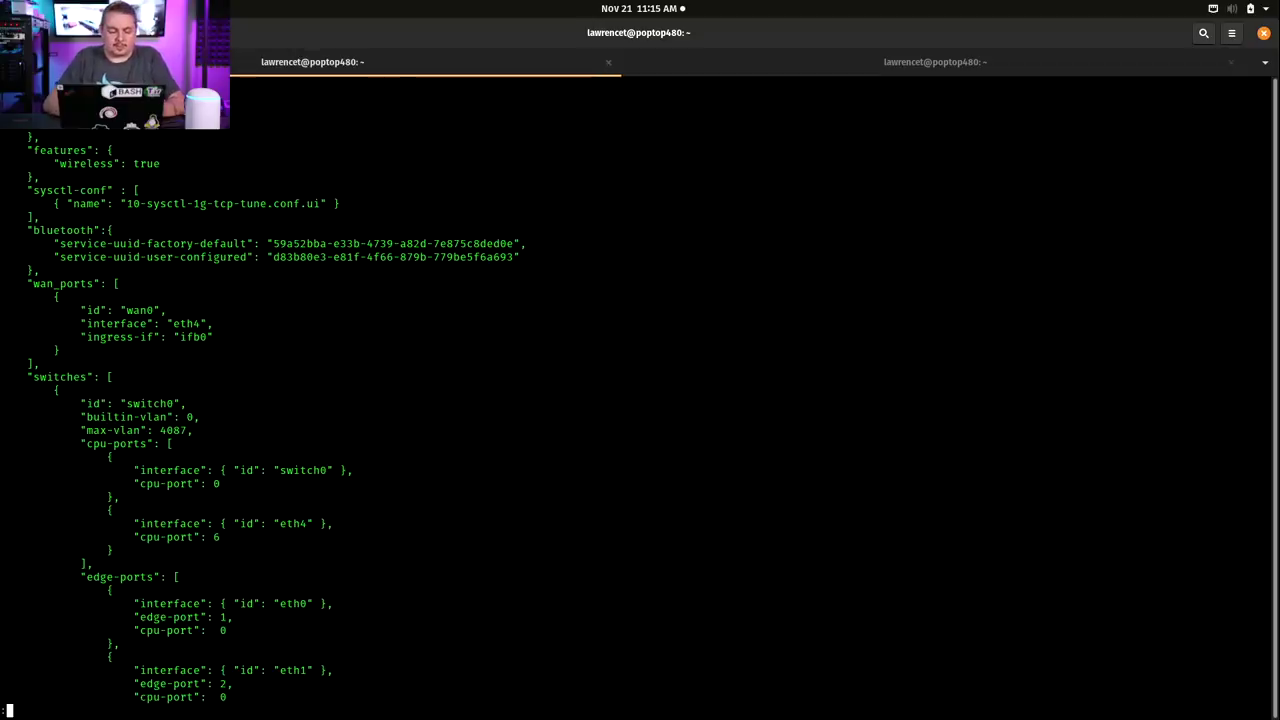
text(q!)
key(Return)
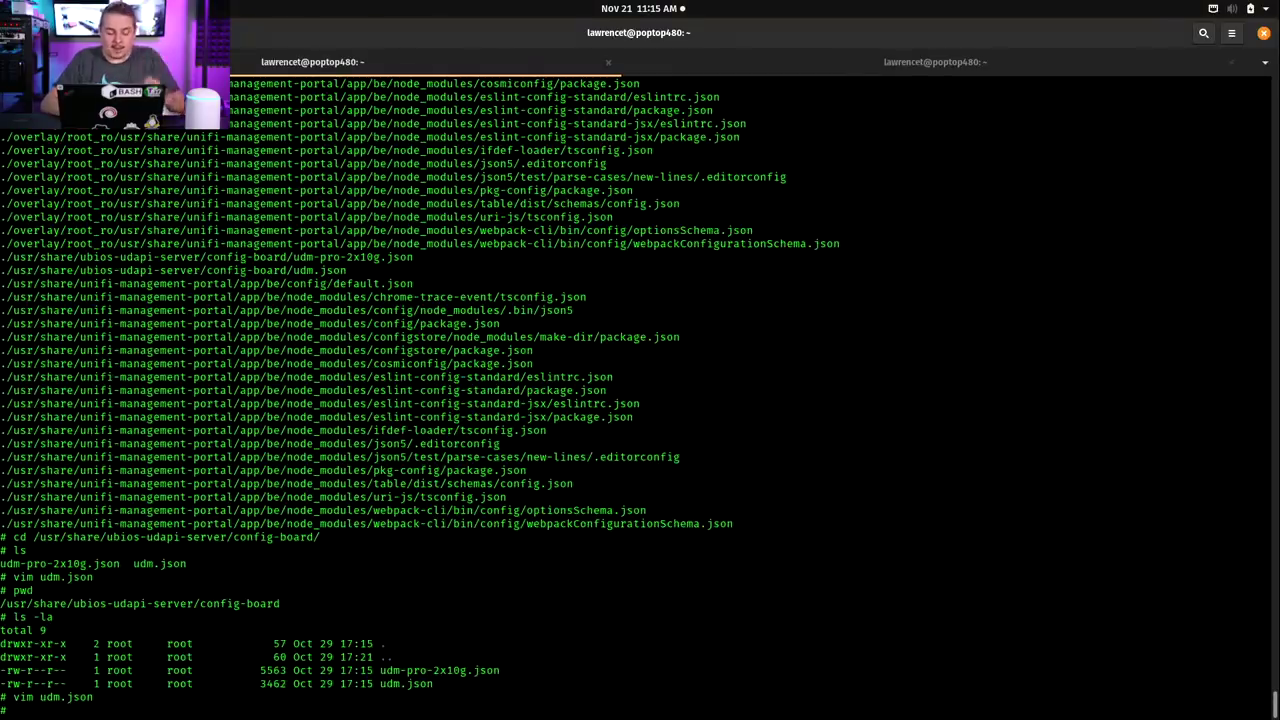
Bring Chrome forward on the 'UniFi - USG Advanced Configuration' article tab.
key(super)
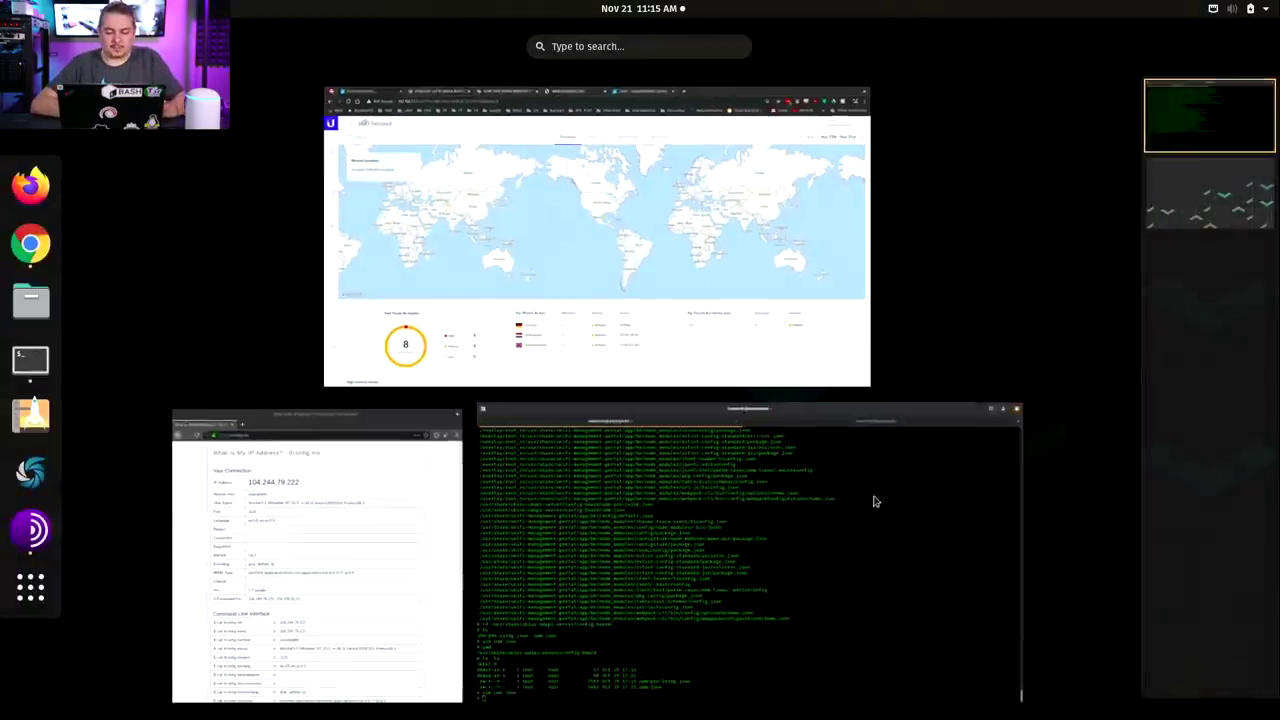
click(713, 238)
click(729, 34)
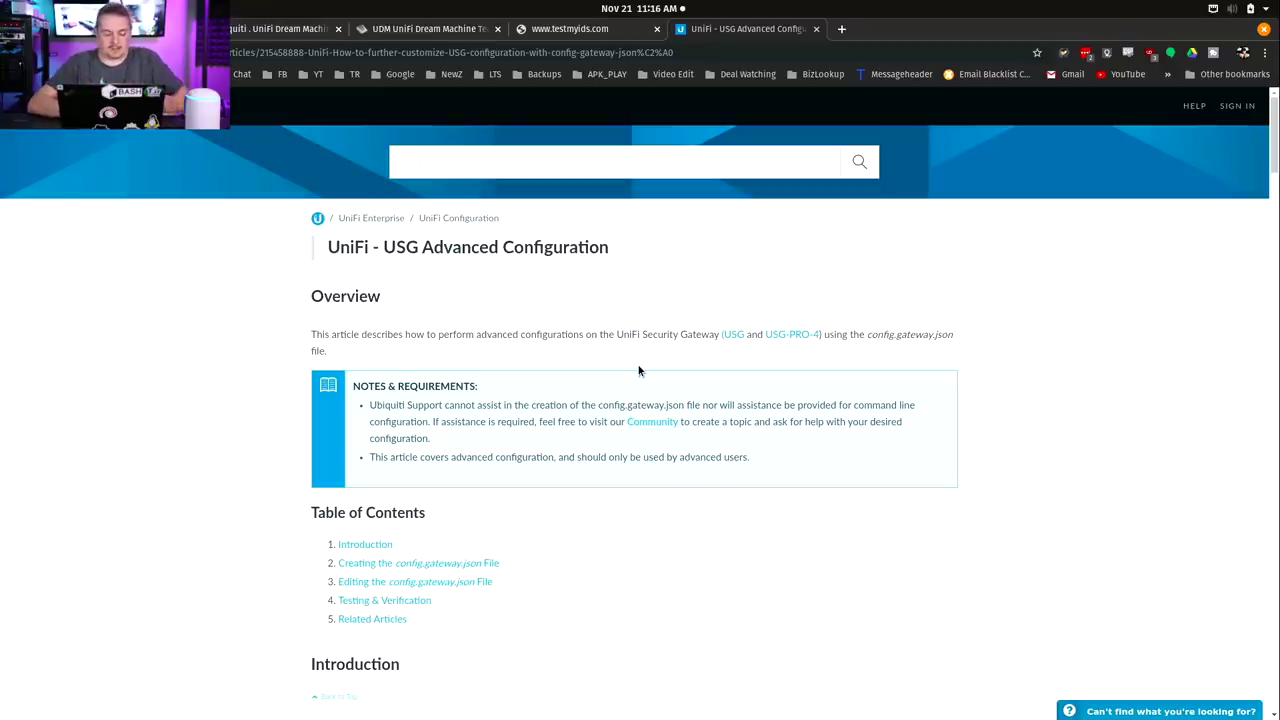
Return to the SSH terminal, move from / into /etc, and list its contents.
key(super)
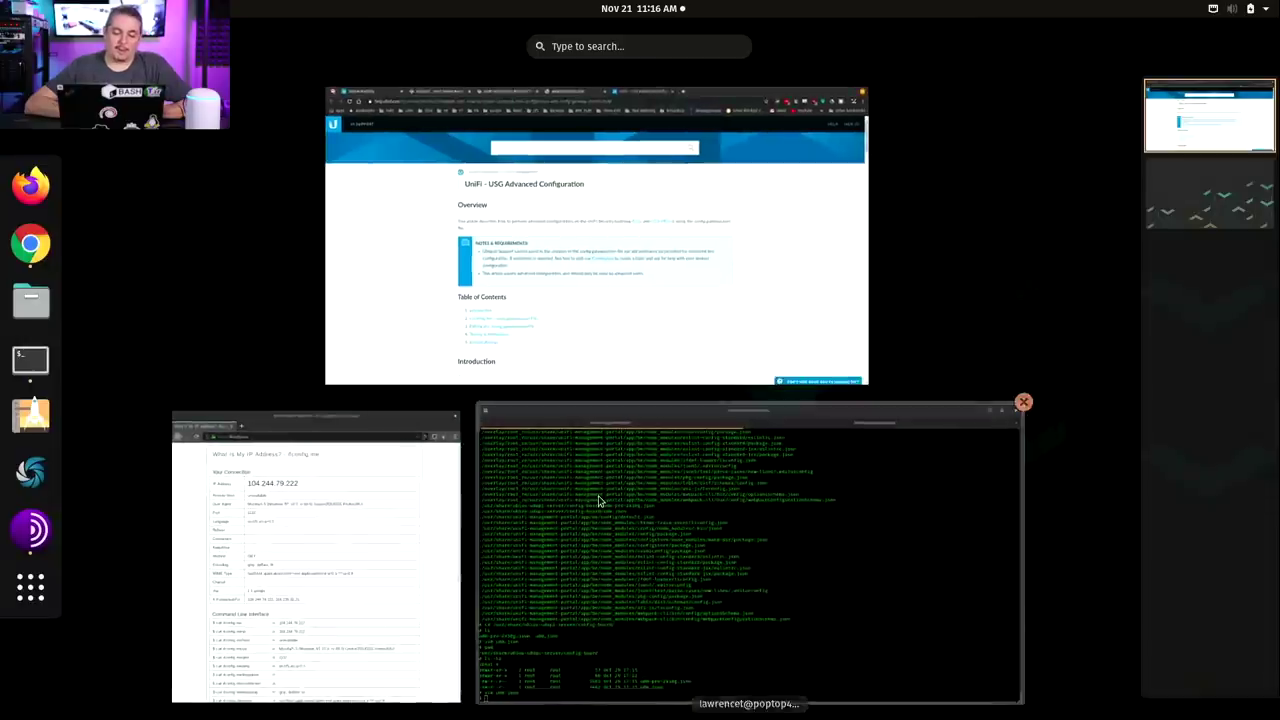
click(600, 500)
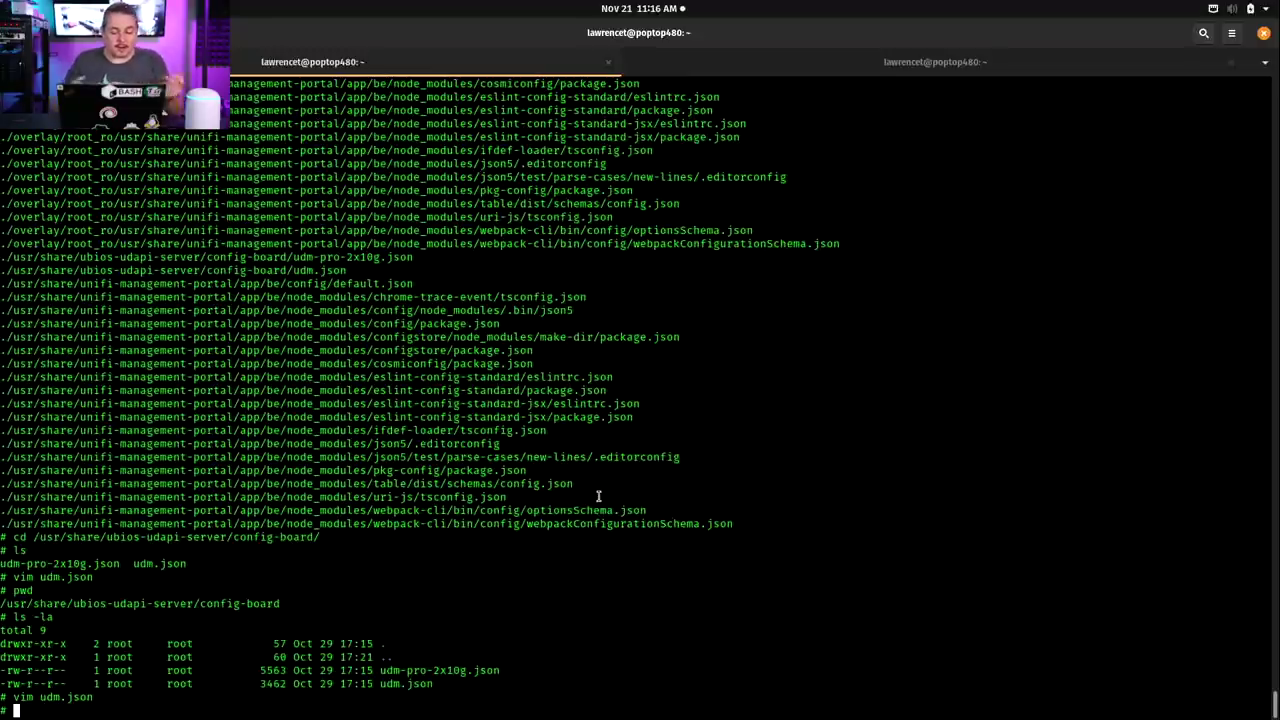
text(cd /)
key(Return)
text(cd /etc)
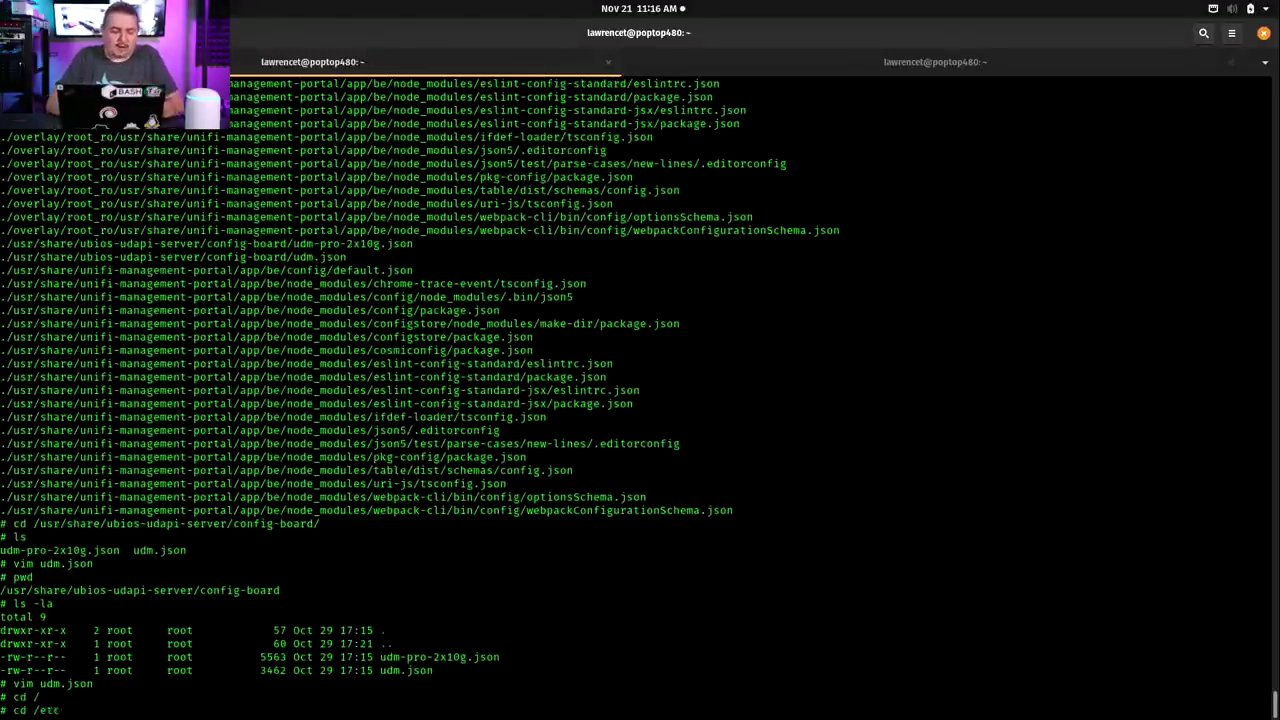
key(Return)
text(ls)
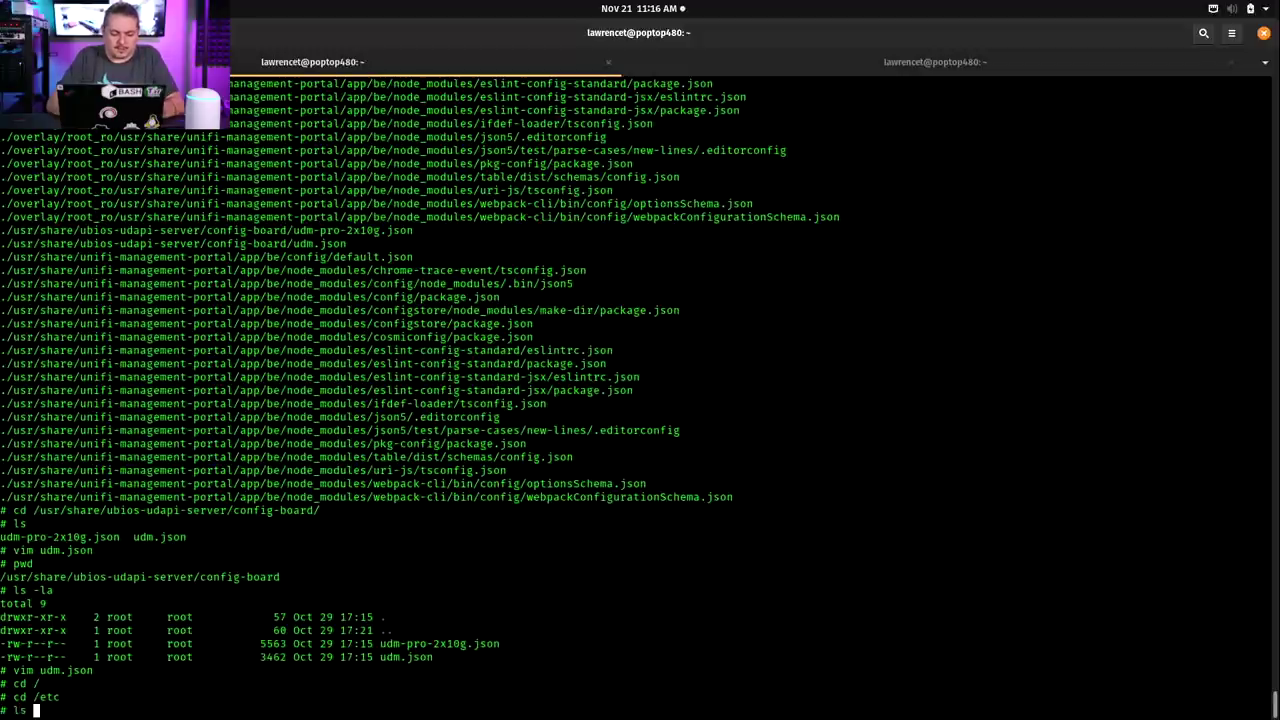
key(Return)
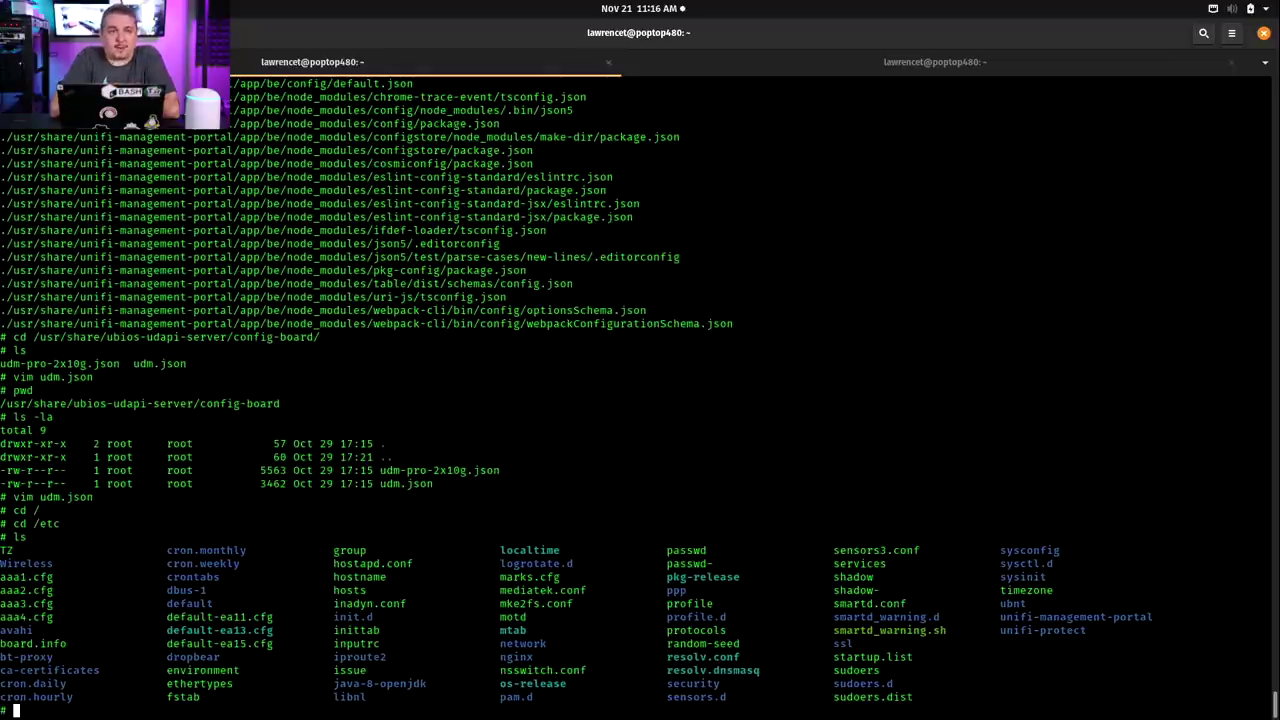
Move into /var/log and list its files.
text(cd )
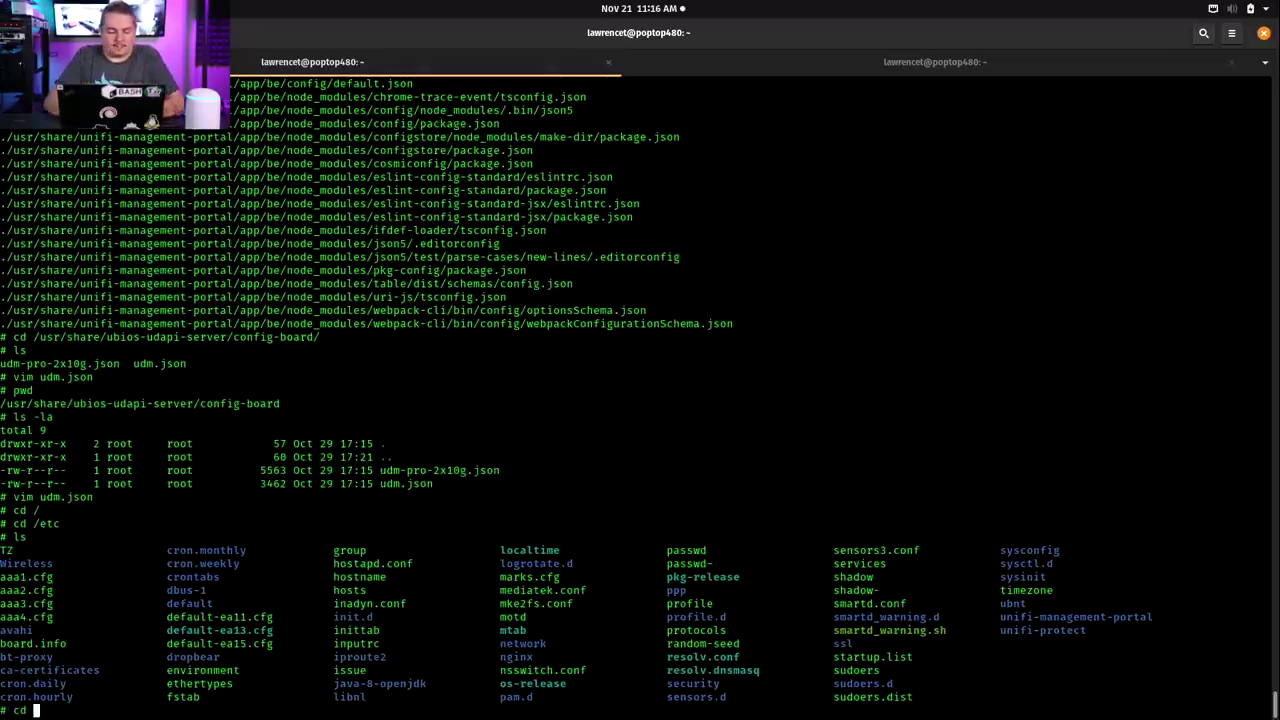
text(/var/log/)
key(Return)
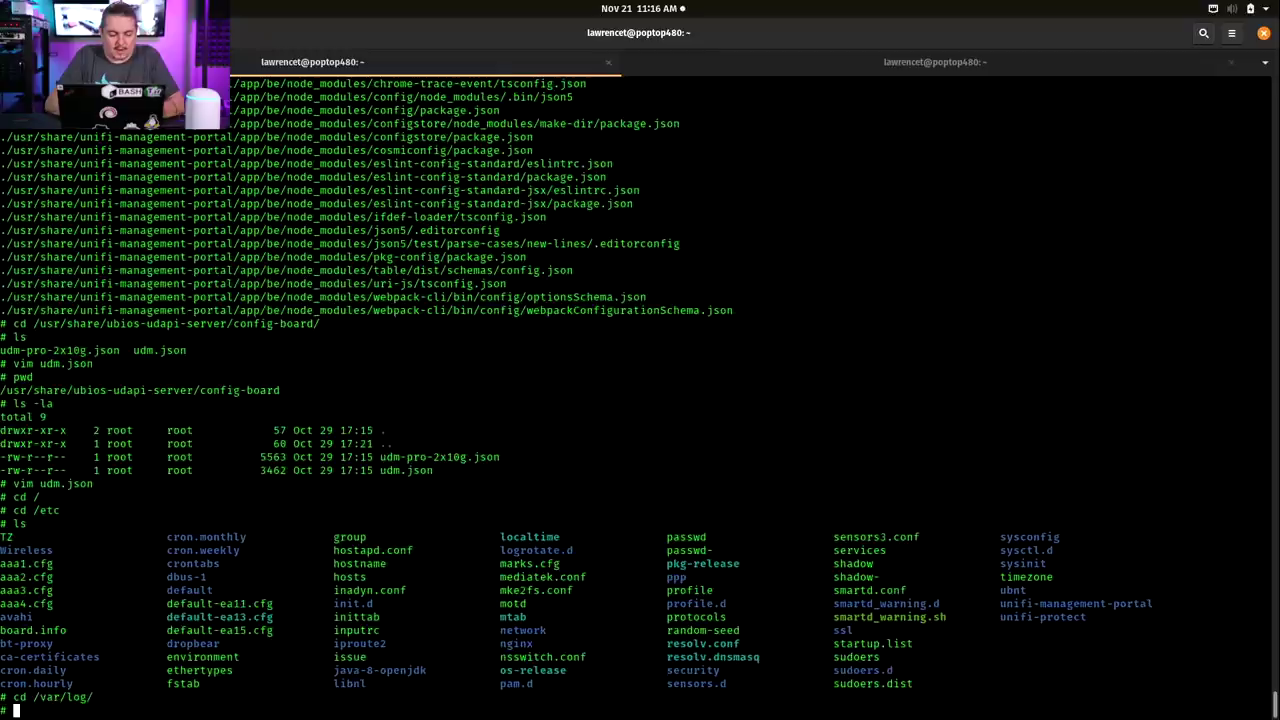
text(ls)
key(Return)
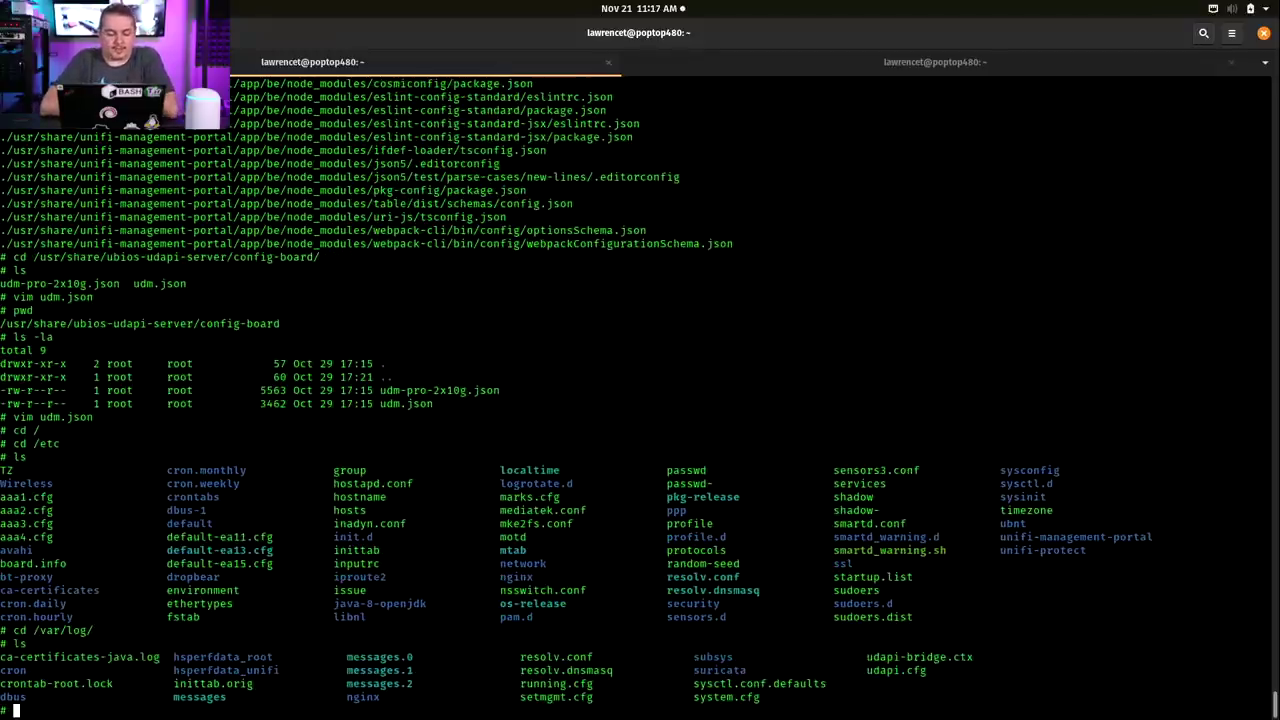
Enter the suricata folder, list it in detail, and print the empty suricata.log.
text(cd suricata/)
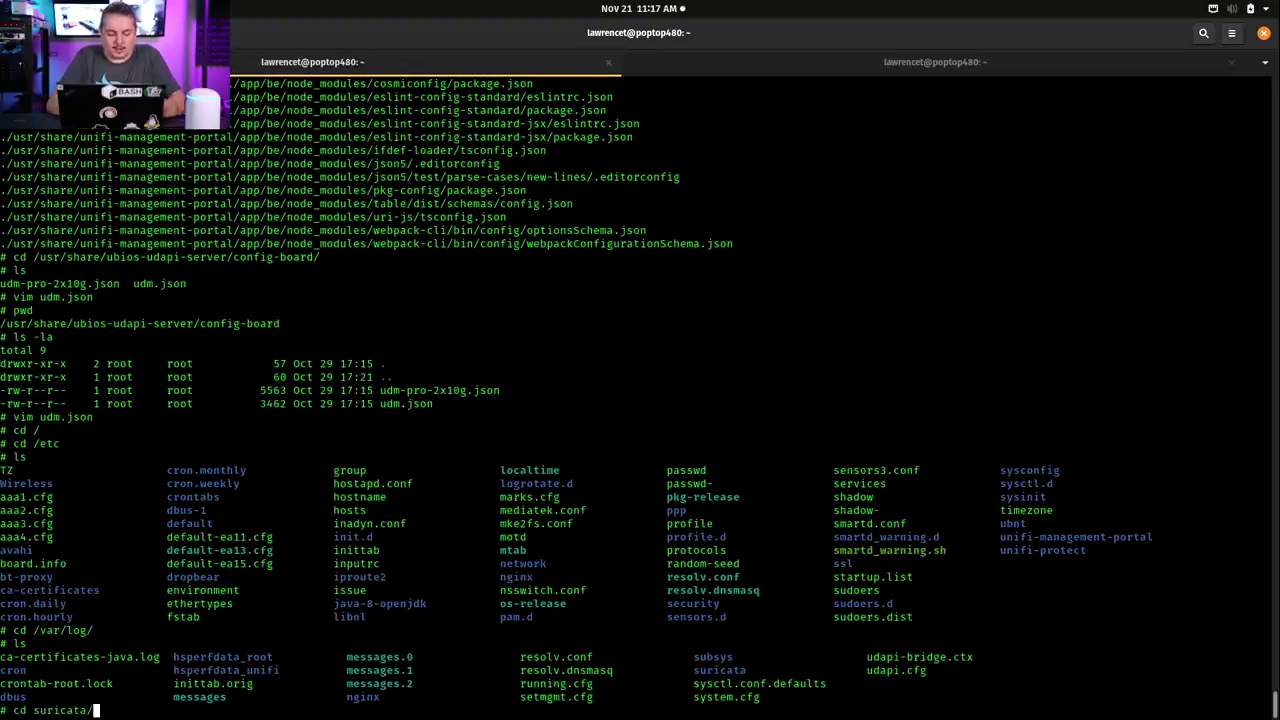
key(Return)
text(ls)
key(Return)
text(ls -la)
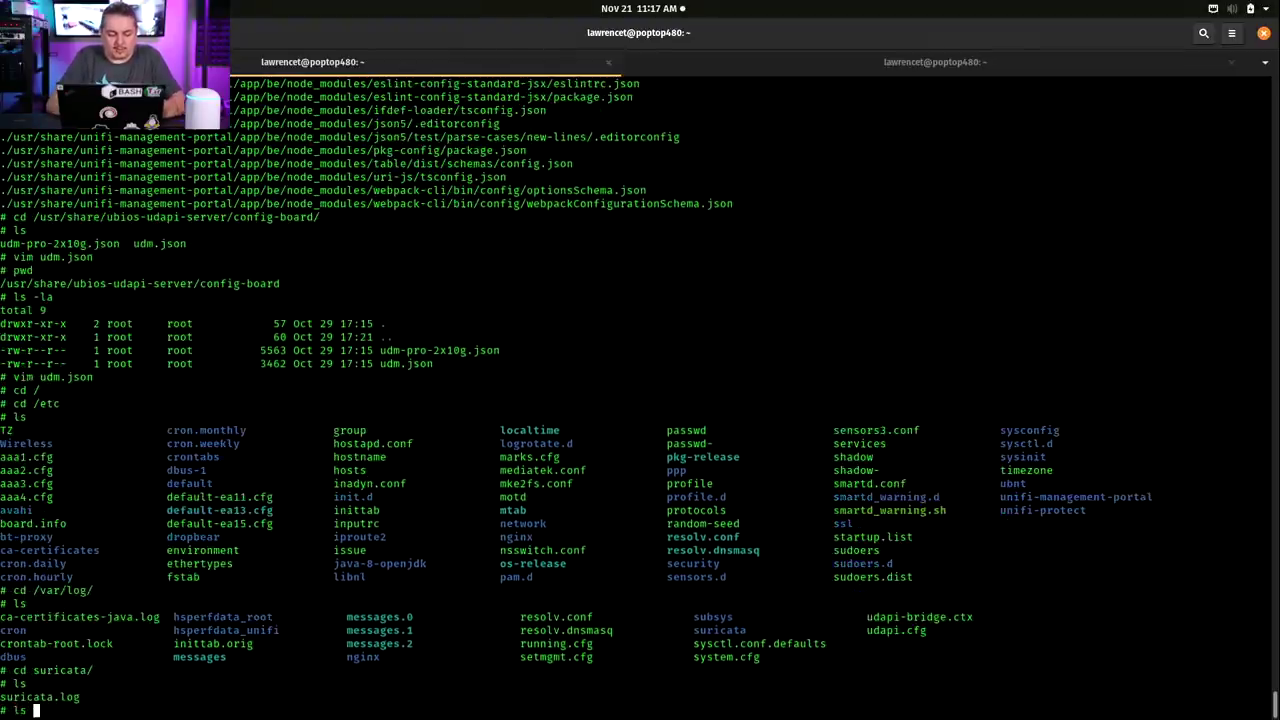
key(Return)
text(cat)
key(BackSpace)
key(BackSpace)
key(BackSpace)
key(BackSpace)
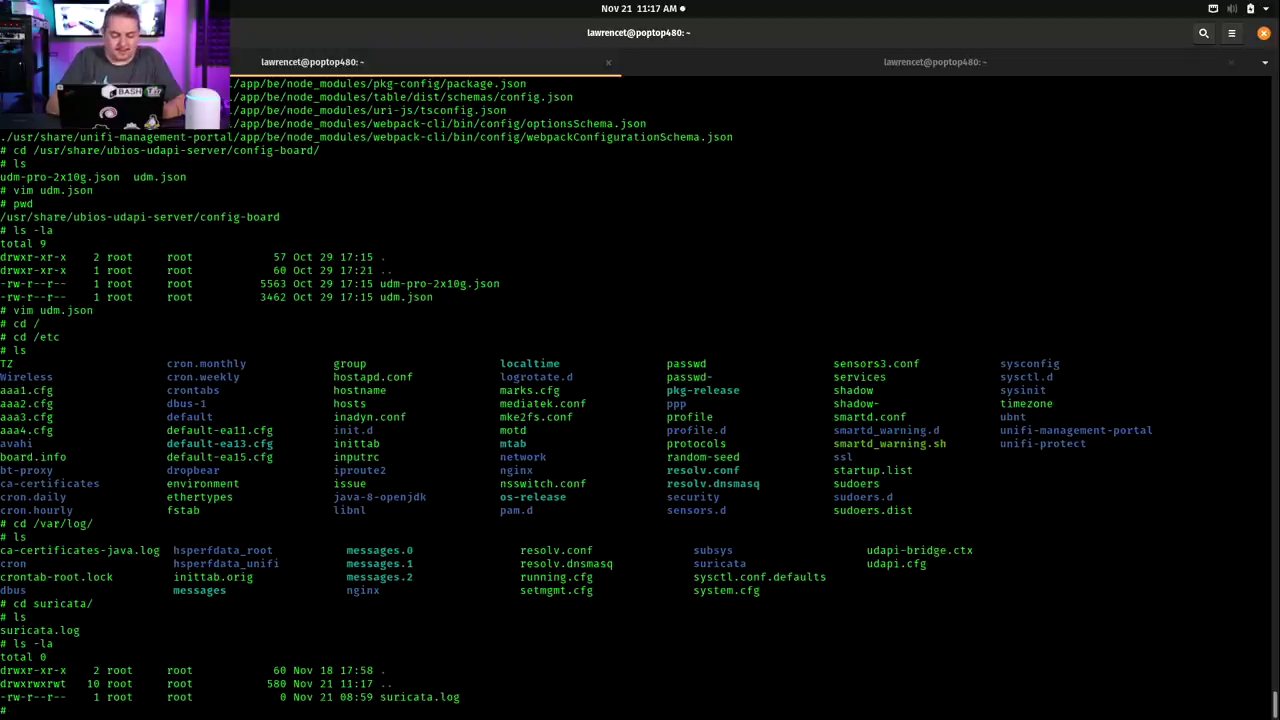
text(cat suricata.log)
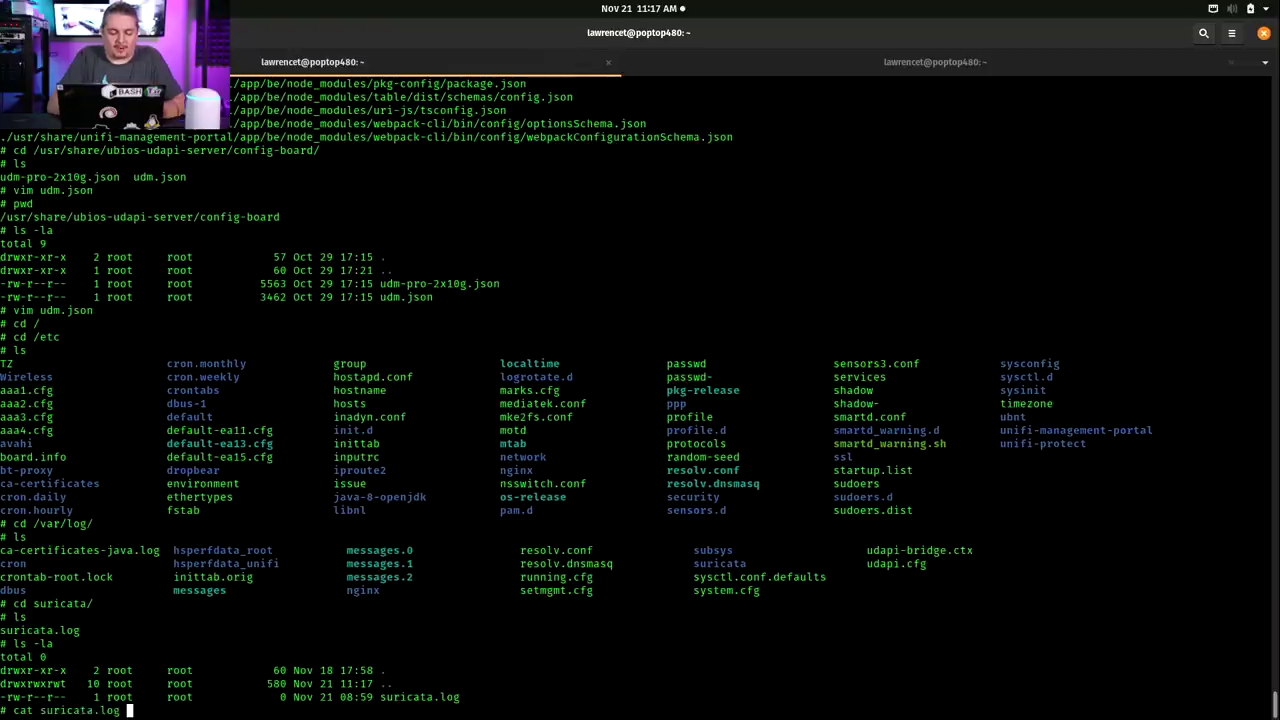
key(Return)
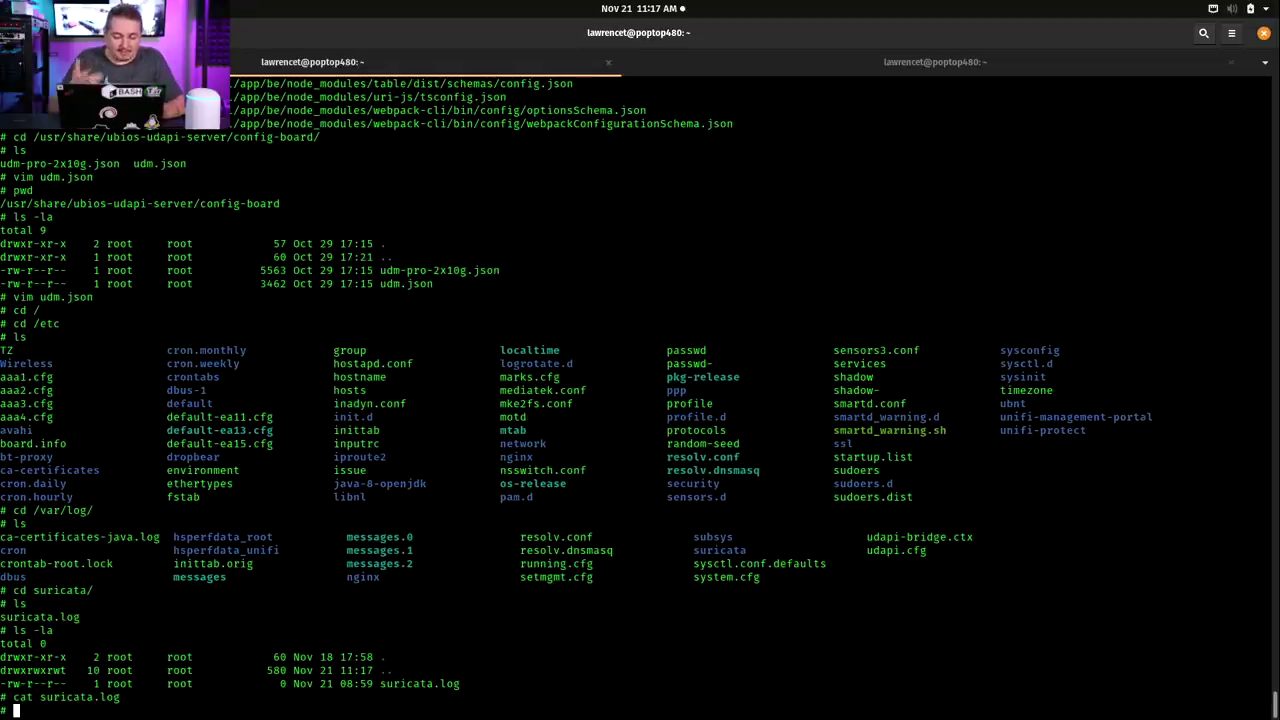
Go back up to /var/log, confirm the path, and list it in detail.
text(cd ..)
key(Return)
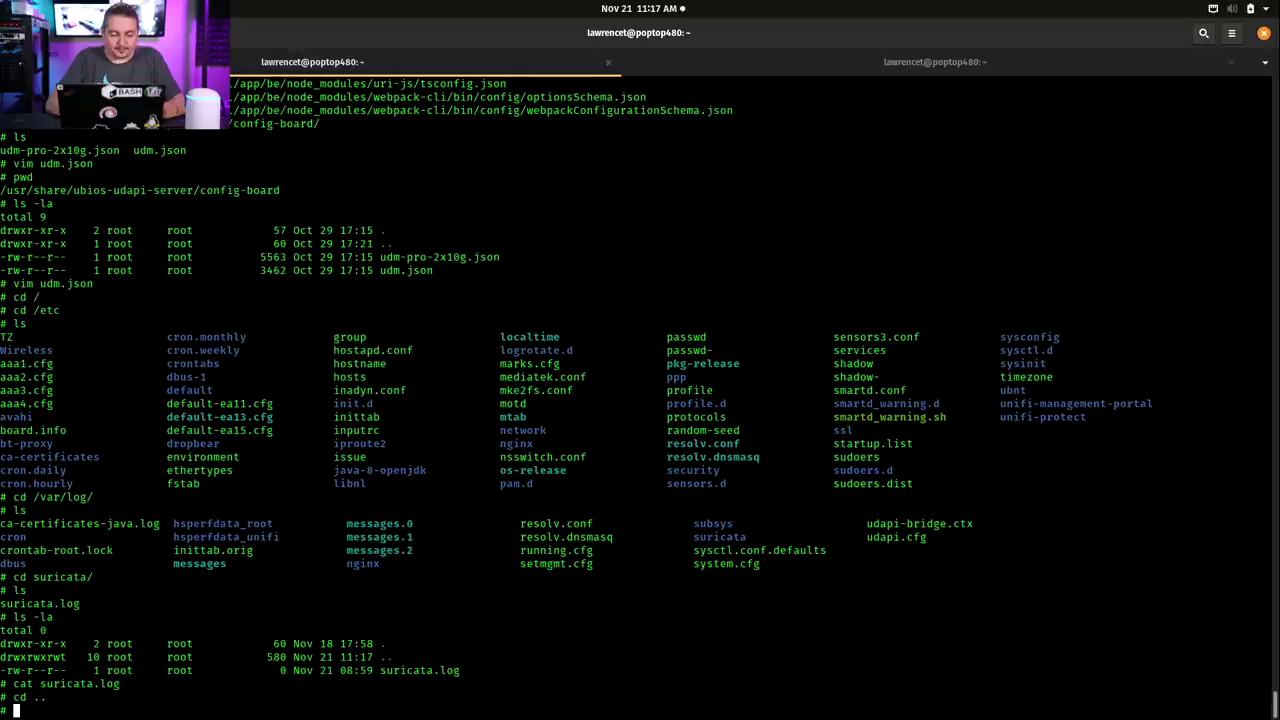
text(pwd)
key(Return)
text(ls)
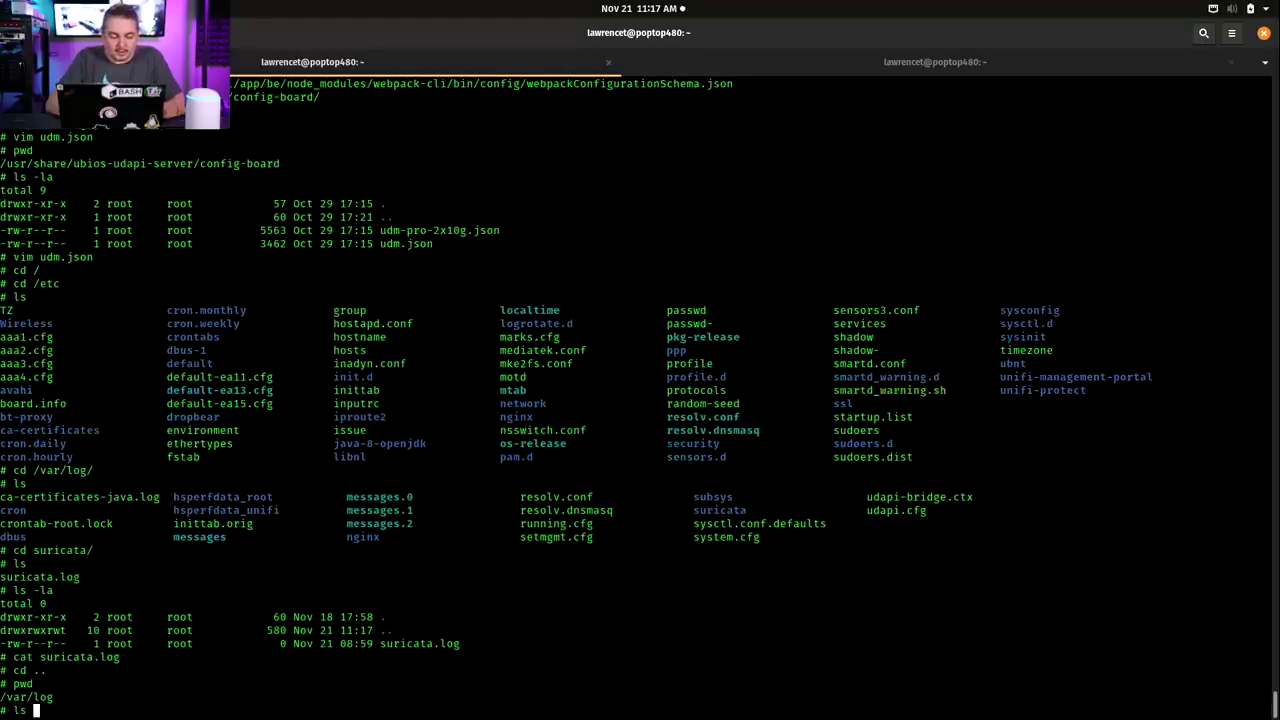
text( -ala)
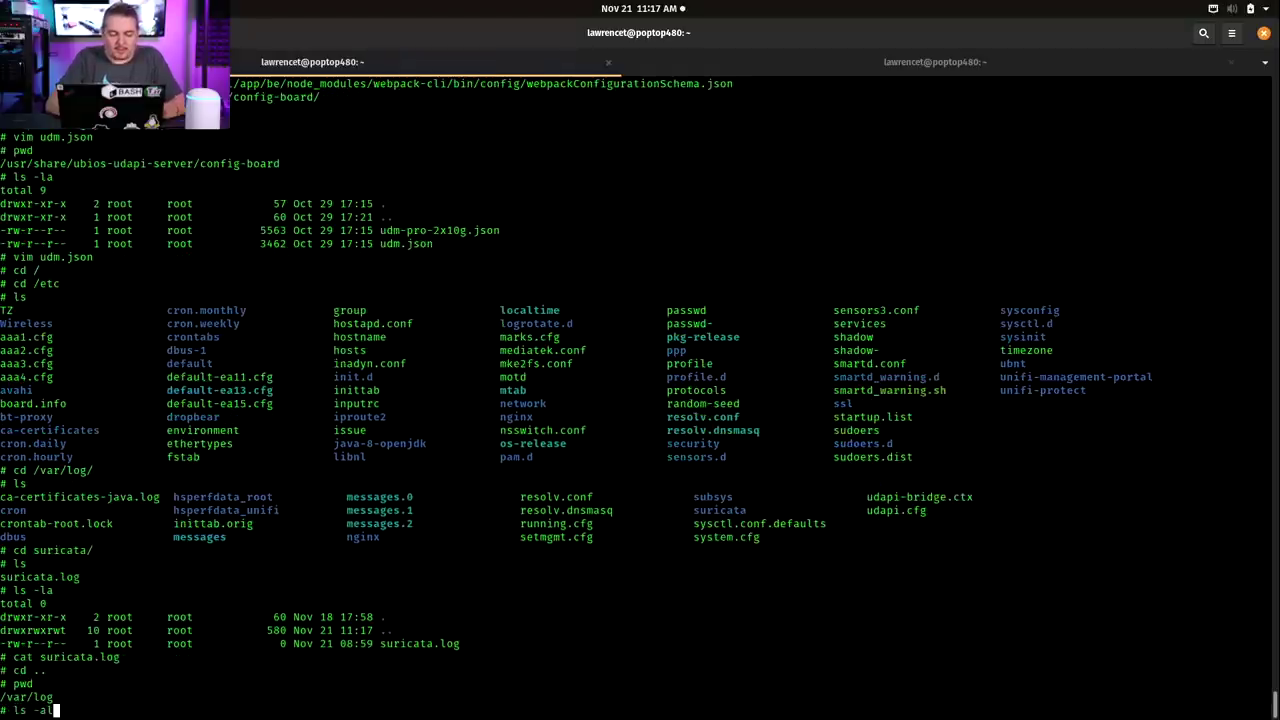
key(Return)
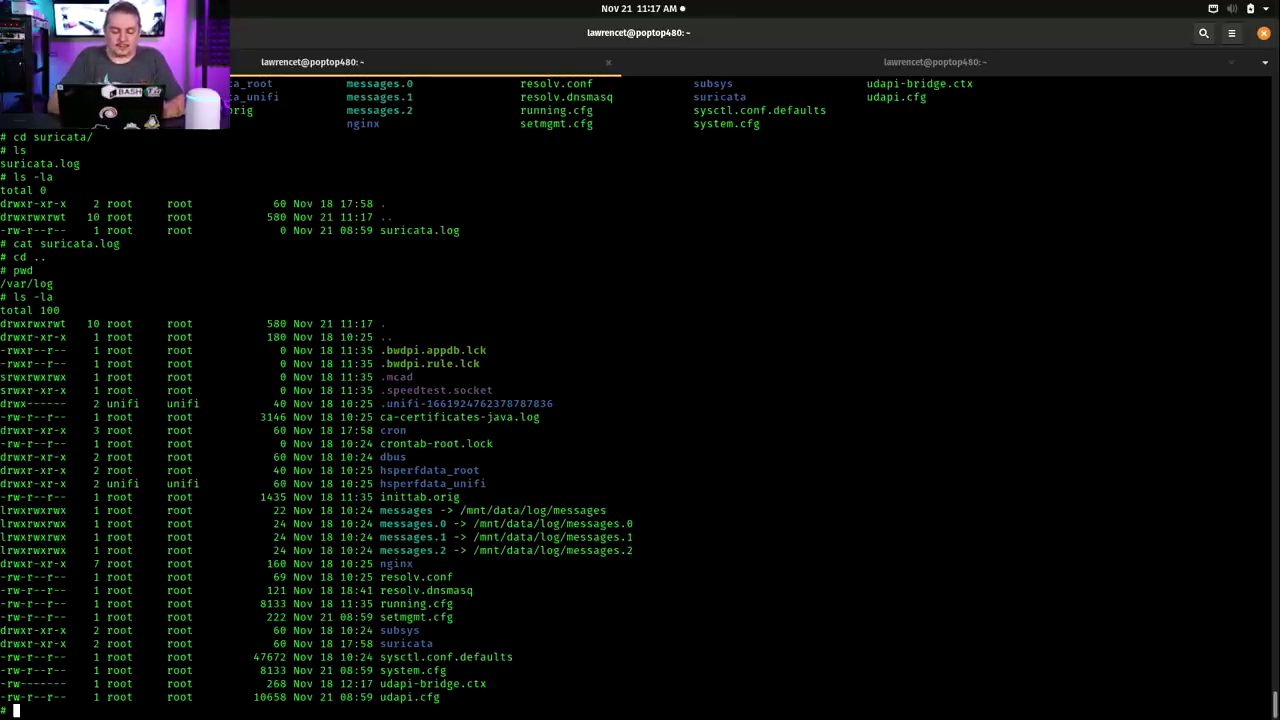
Print system.cfg, return to the home folder, and show docker's usage and command list.
text(cat system.cfg)
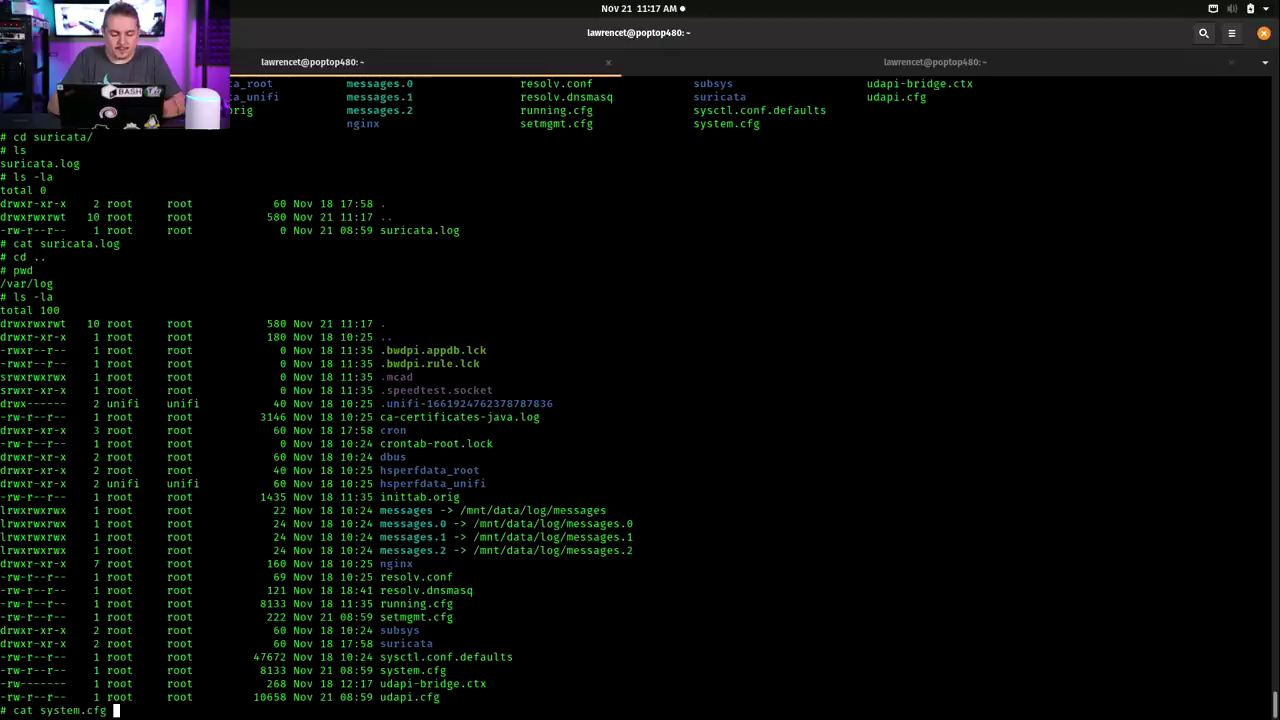
key(Return)
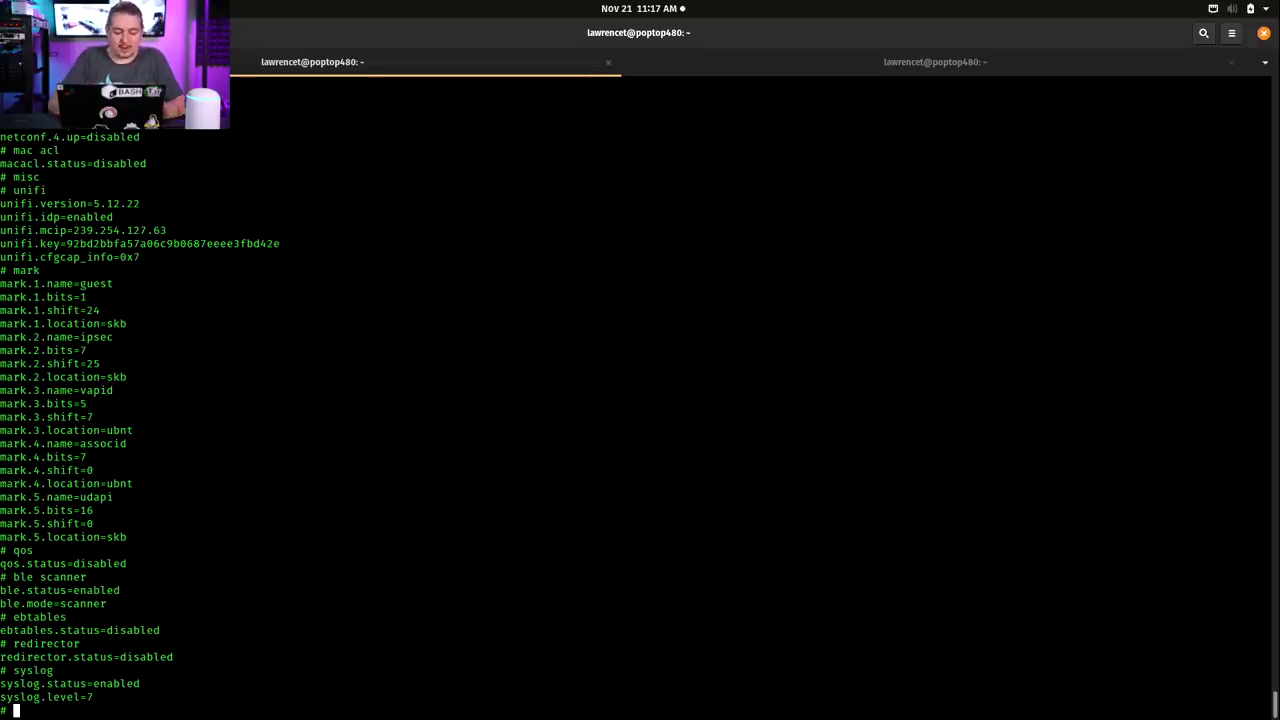
text(cd)
key(Return)
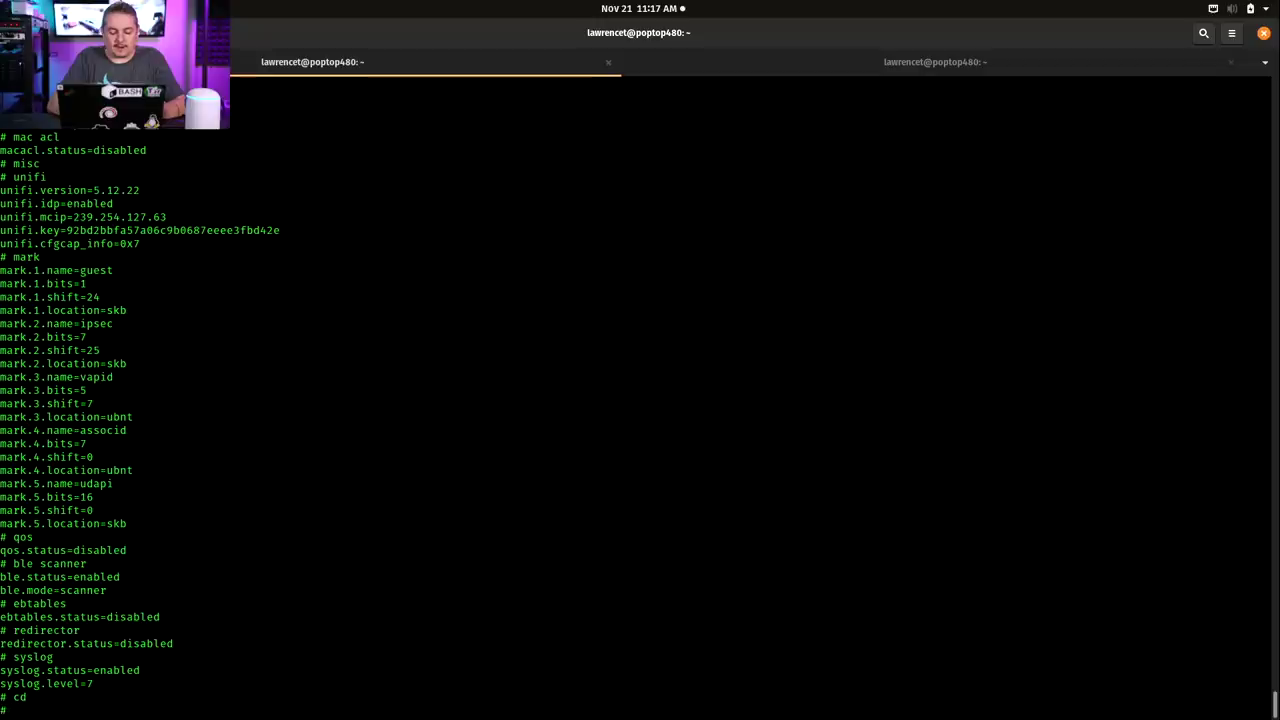
text(docker)
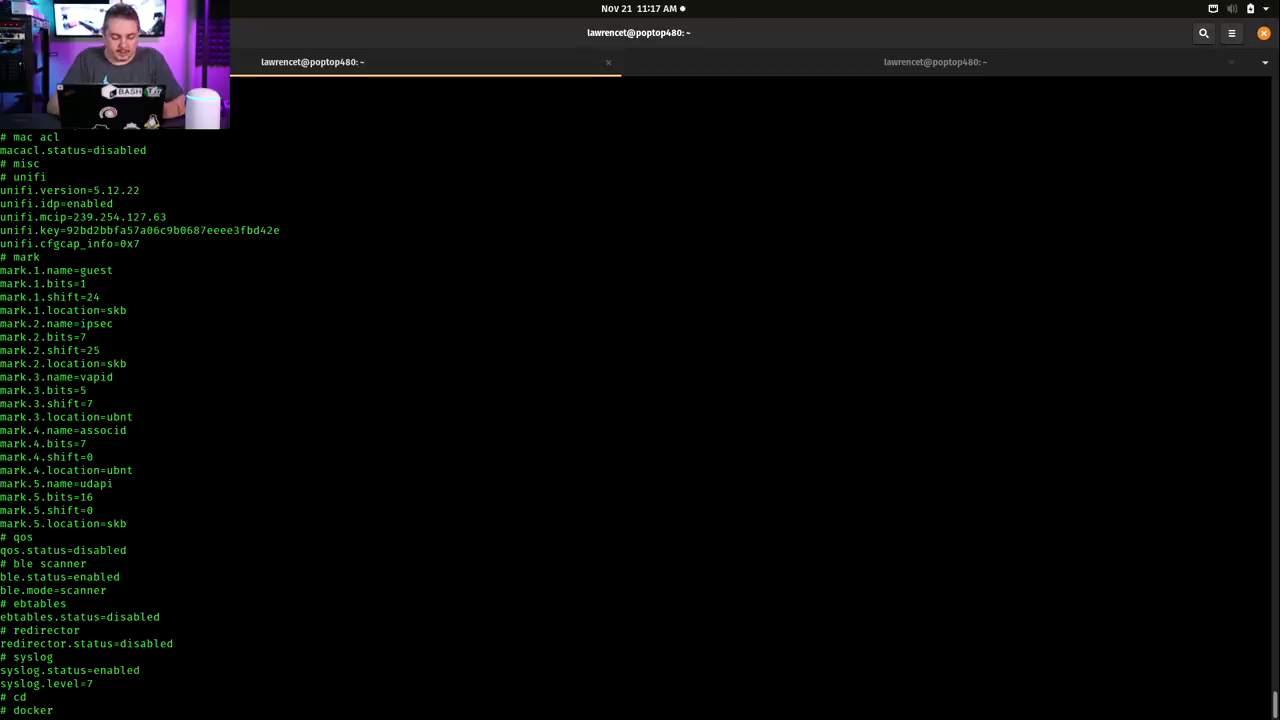
key(Return)
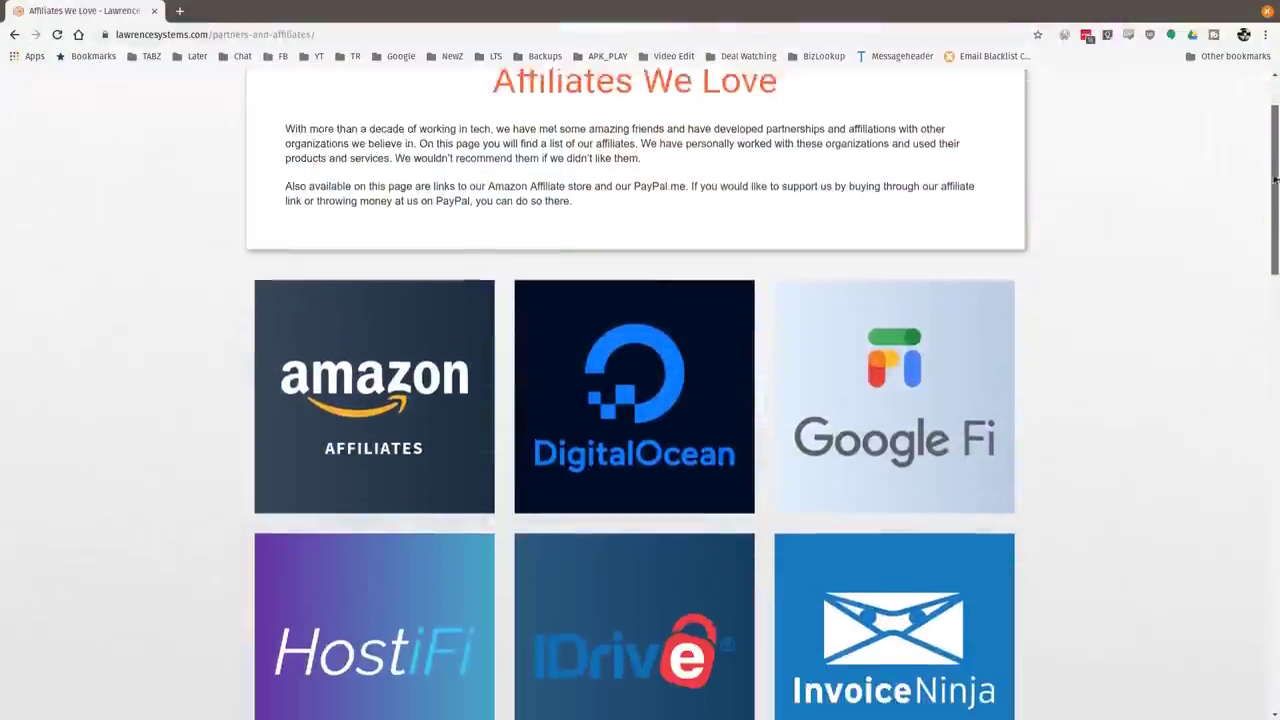
Scroll the affiliates list down past Linode and Netgate to TubeBuddy and Volta Charger.
scroll(1265, 252, down, 5)
drag(1265, 252, 1258, 382)
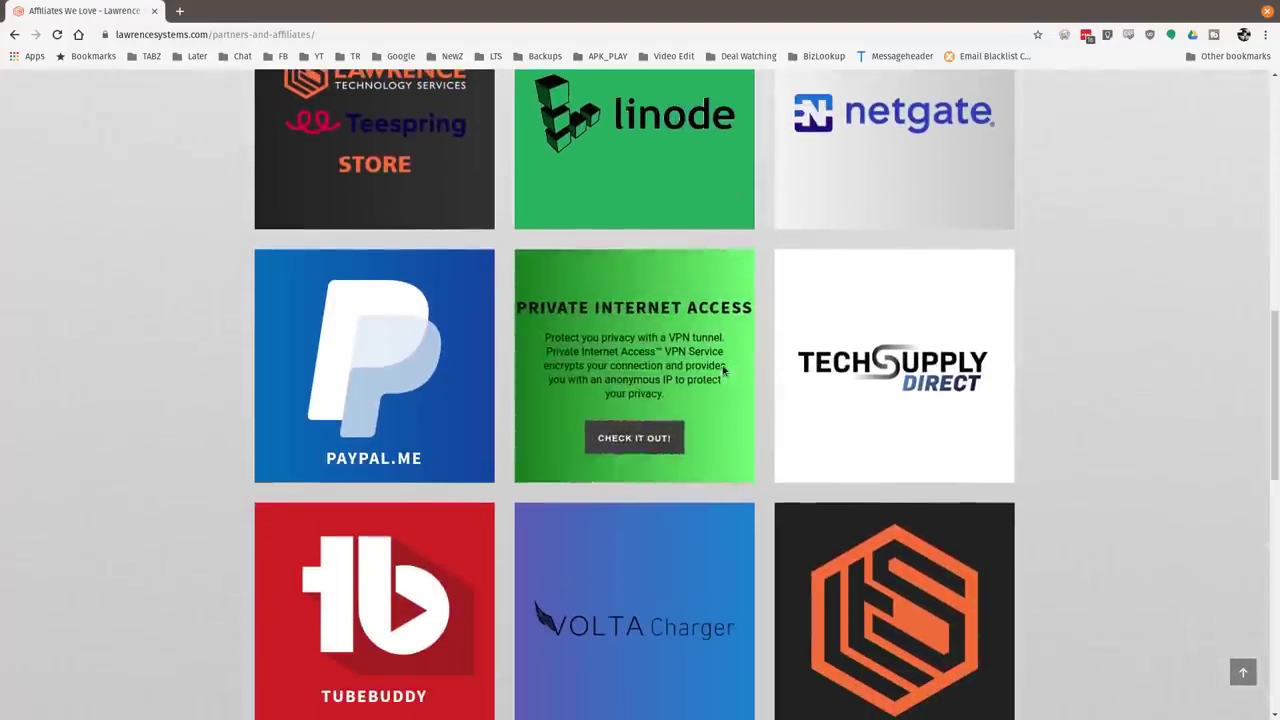